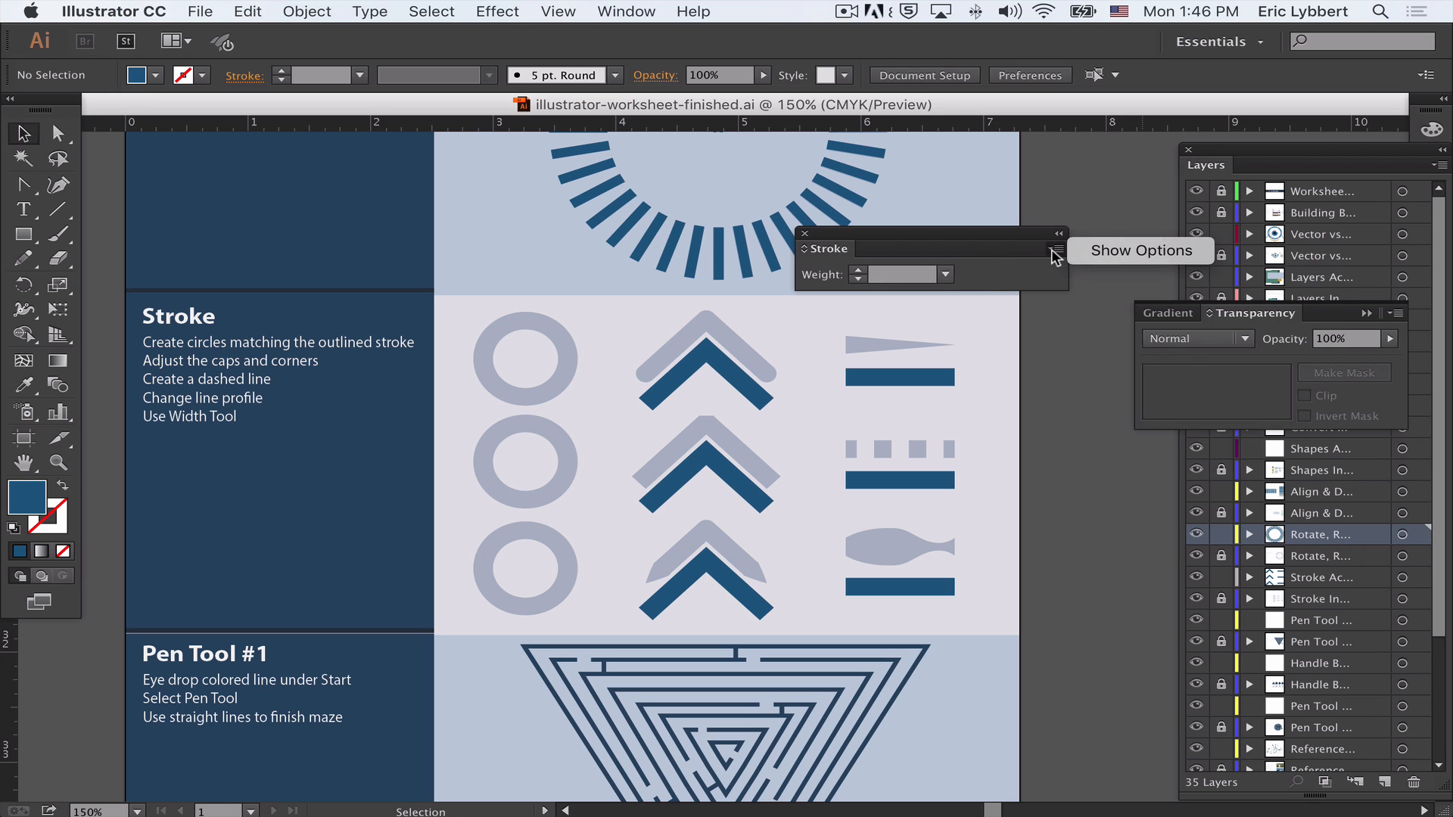
- Expand the Stroke panel's full options and move the panel beside the artwork
left_click(1098, 247)
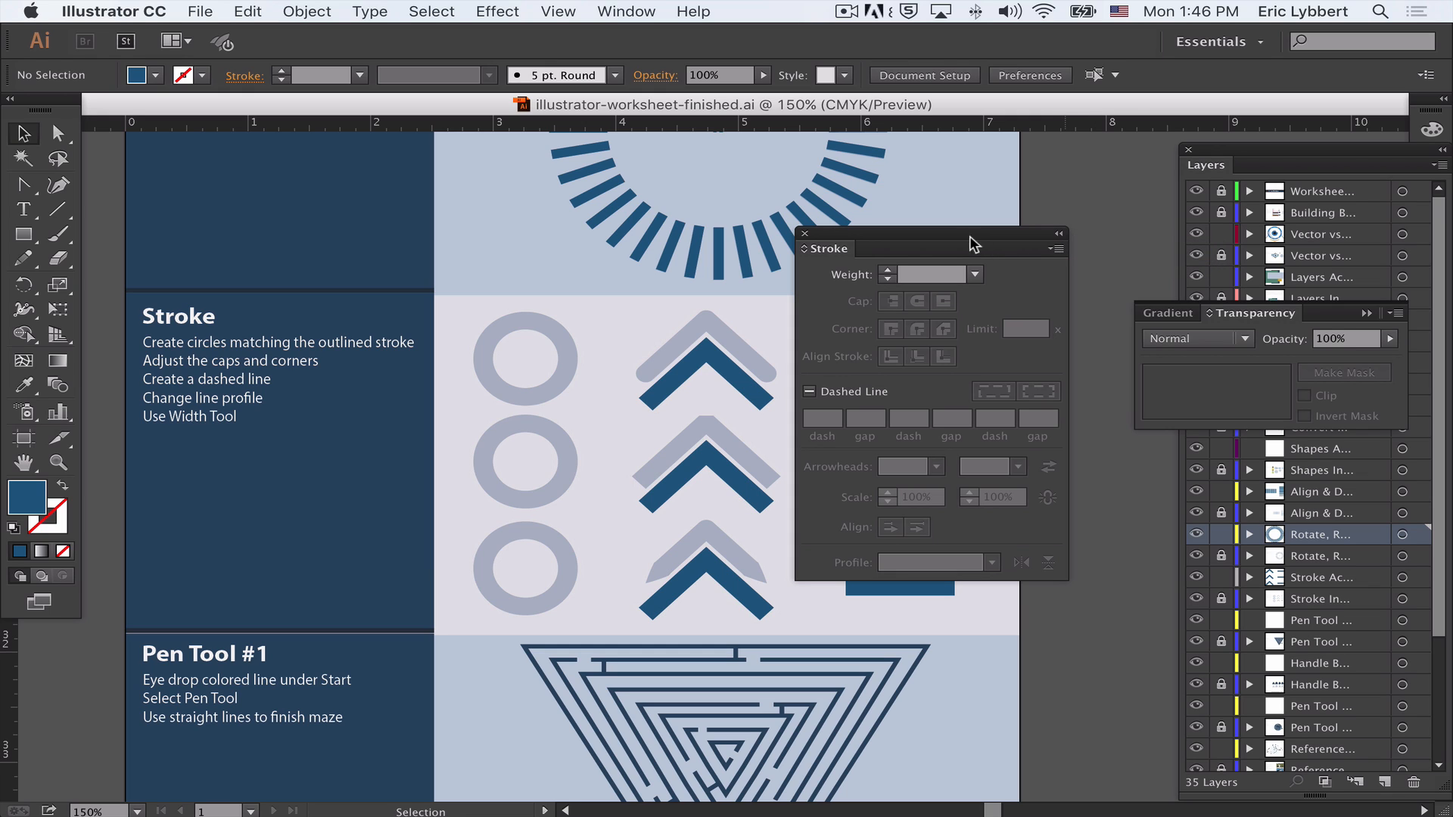
mouse_move(960, 233)
left_mouse_down()
mouse_move(1025, 185)
mouse_move(1010, 162)
left_mouse_up()
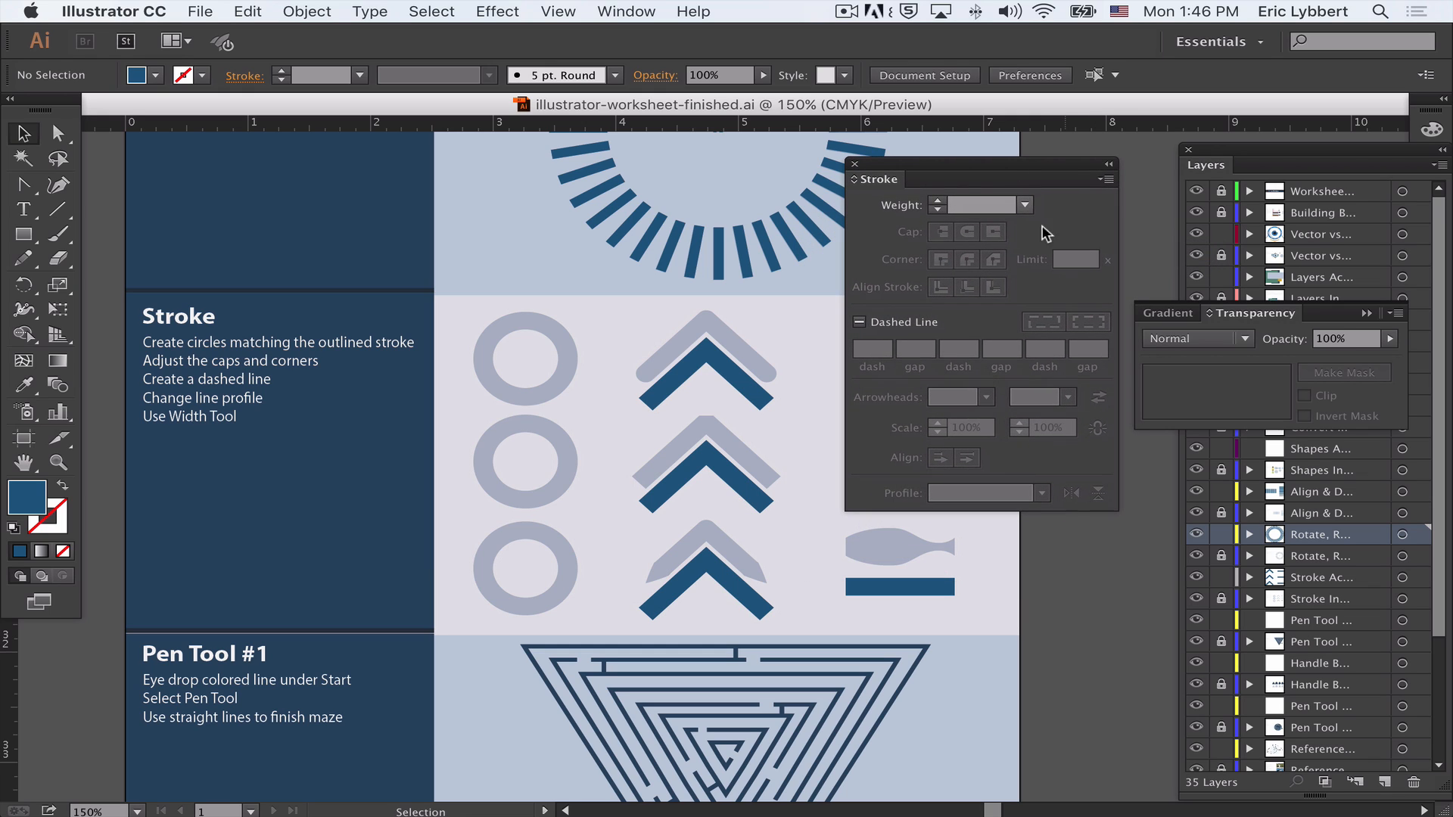
- With the Ellipse tool, draw a circle about 0.66 in across inside the top grey ring
left_click(23, 234)
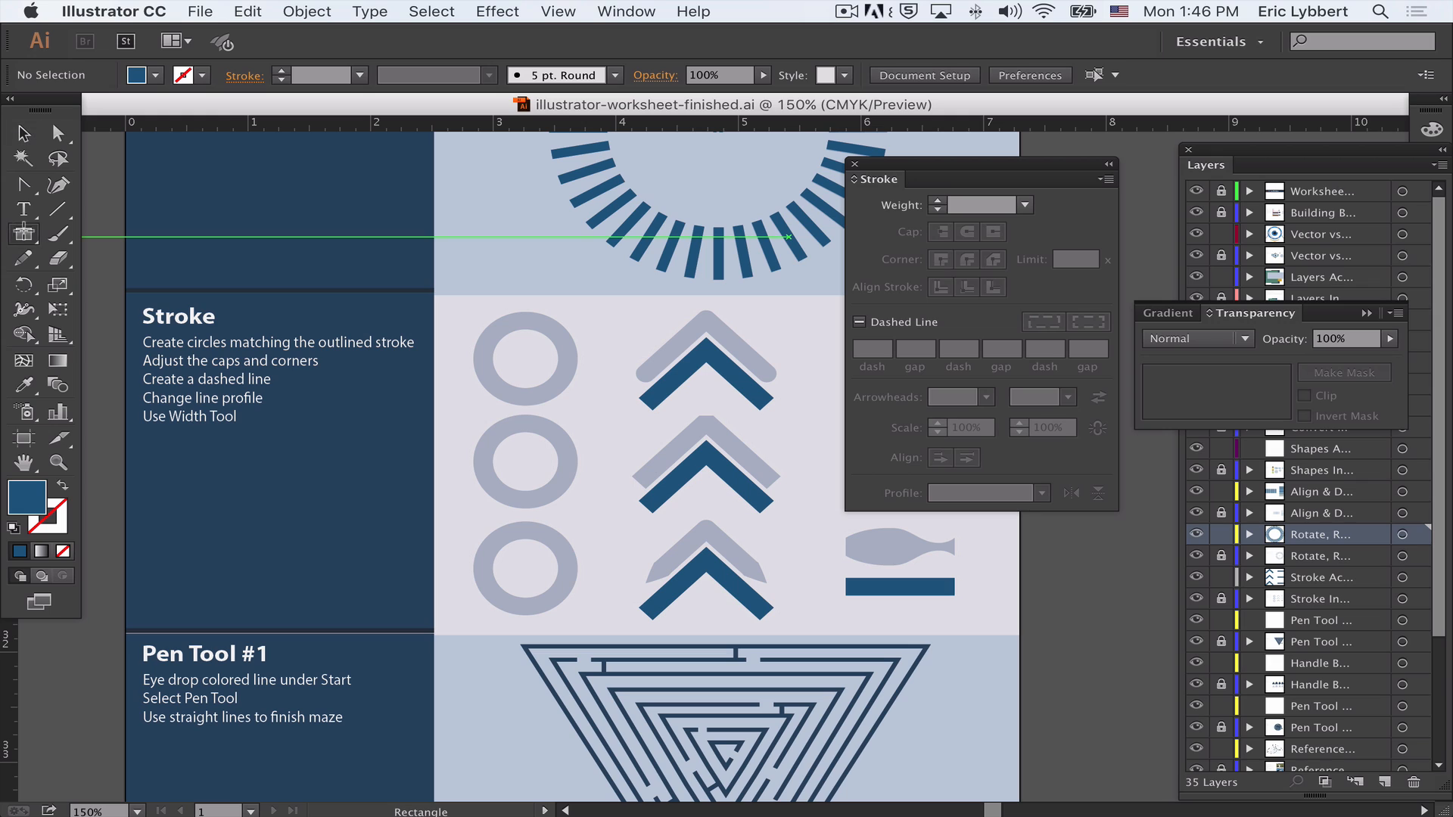
left_click_drag(23, 234, 98, 283)
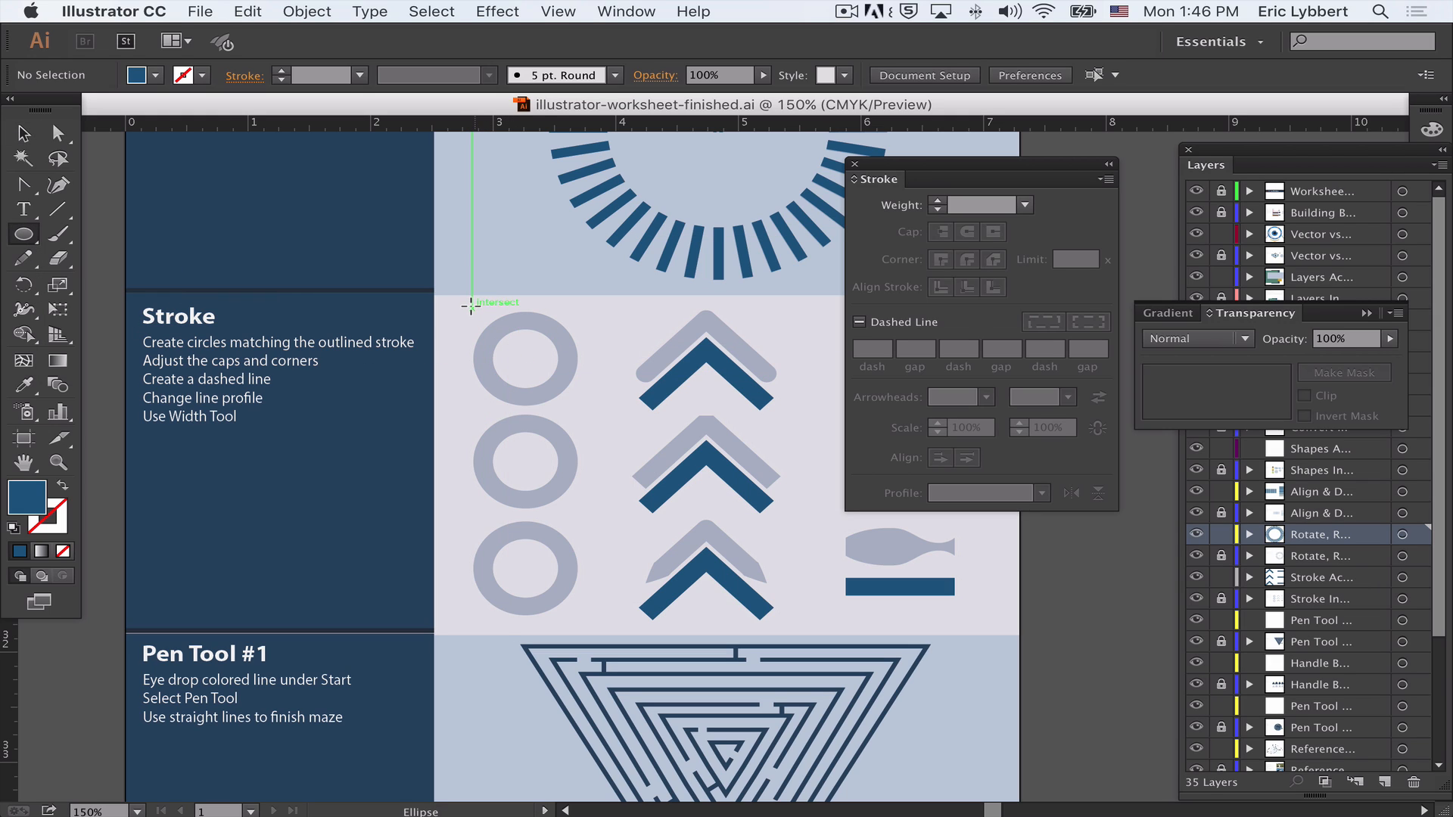
left_click_drag(469, 305, 579, 399)
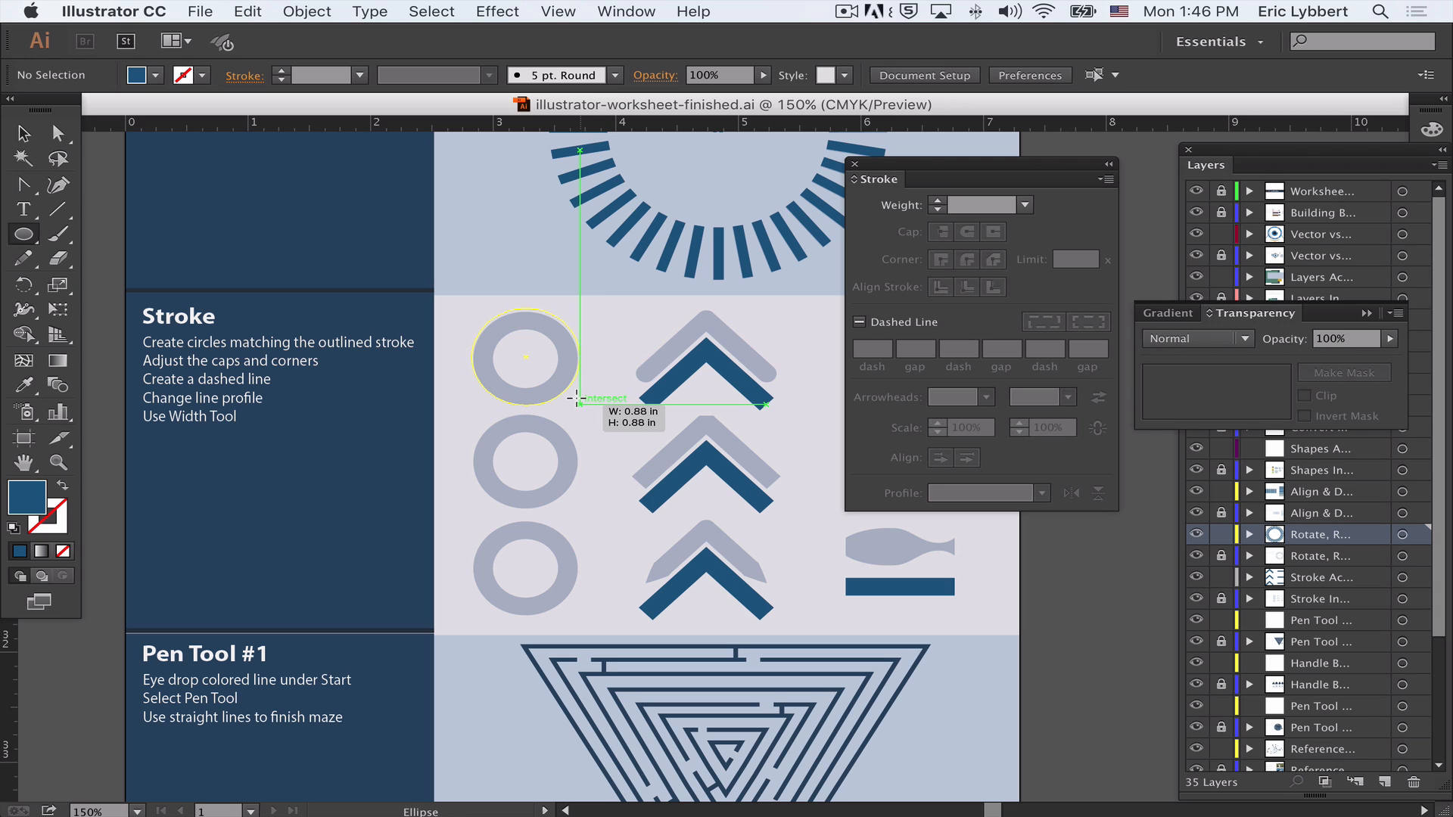
left_click_drag(576, 398, 559, 379)
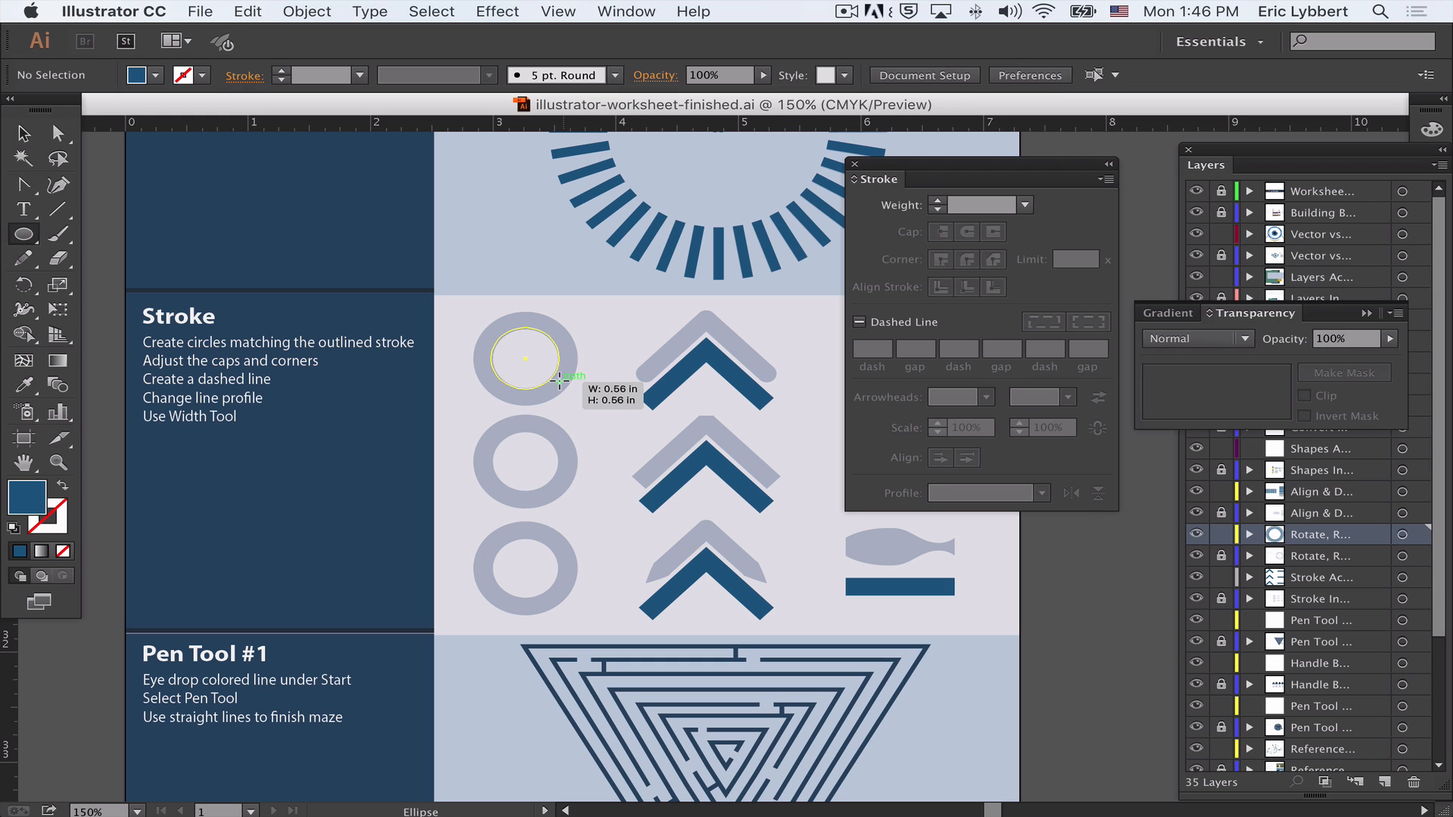
left_click_drag(560, 379, 559, 378)
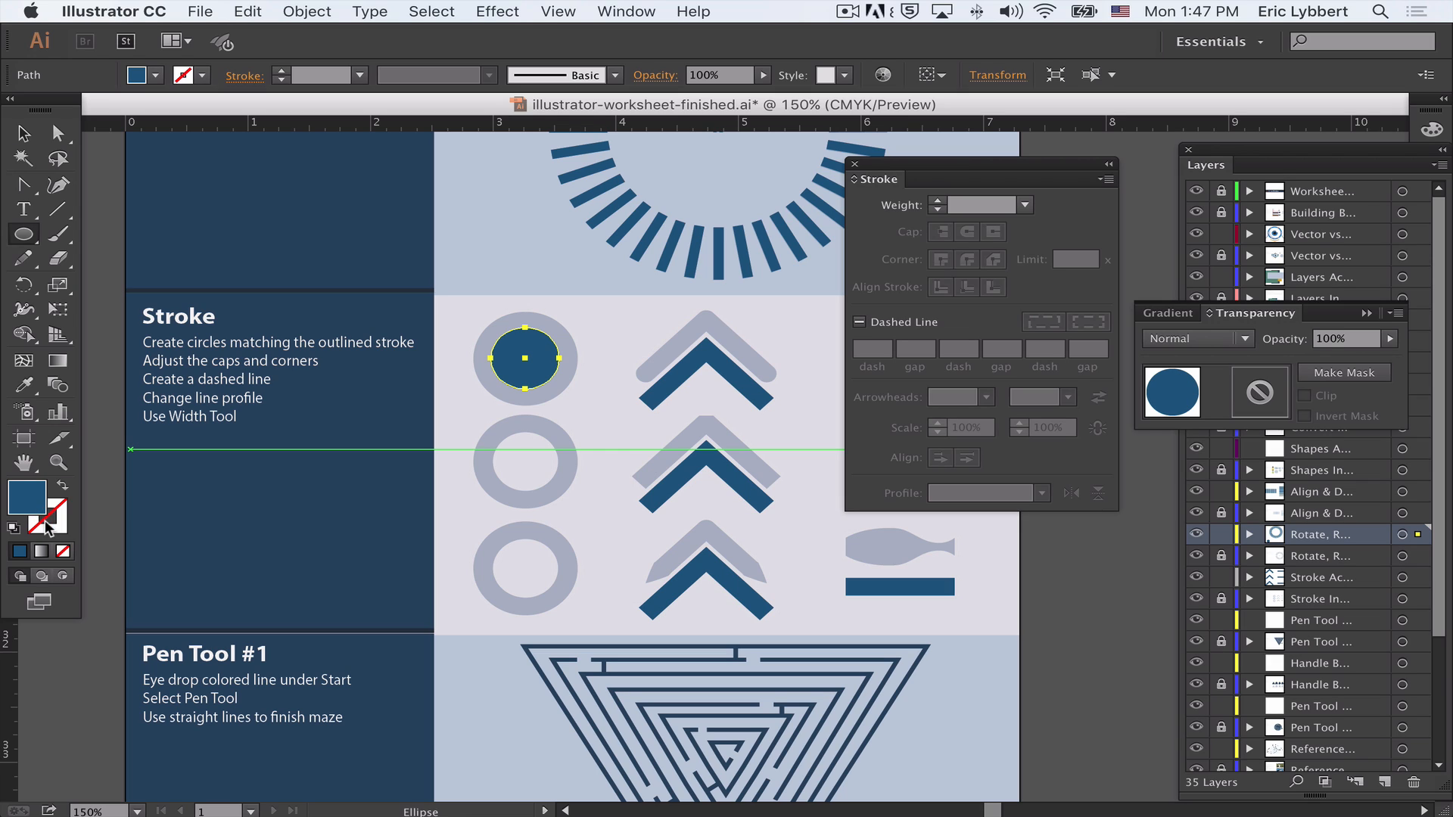
- Swap the circle's fill and stroke so it has a blue stroke and no fill
left_click(49, 518)
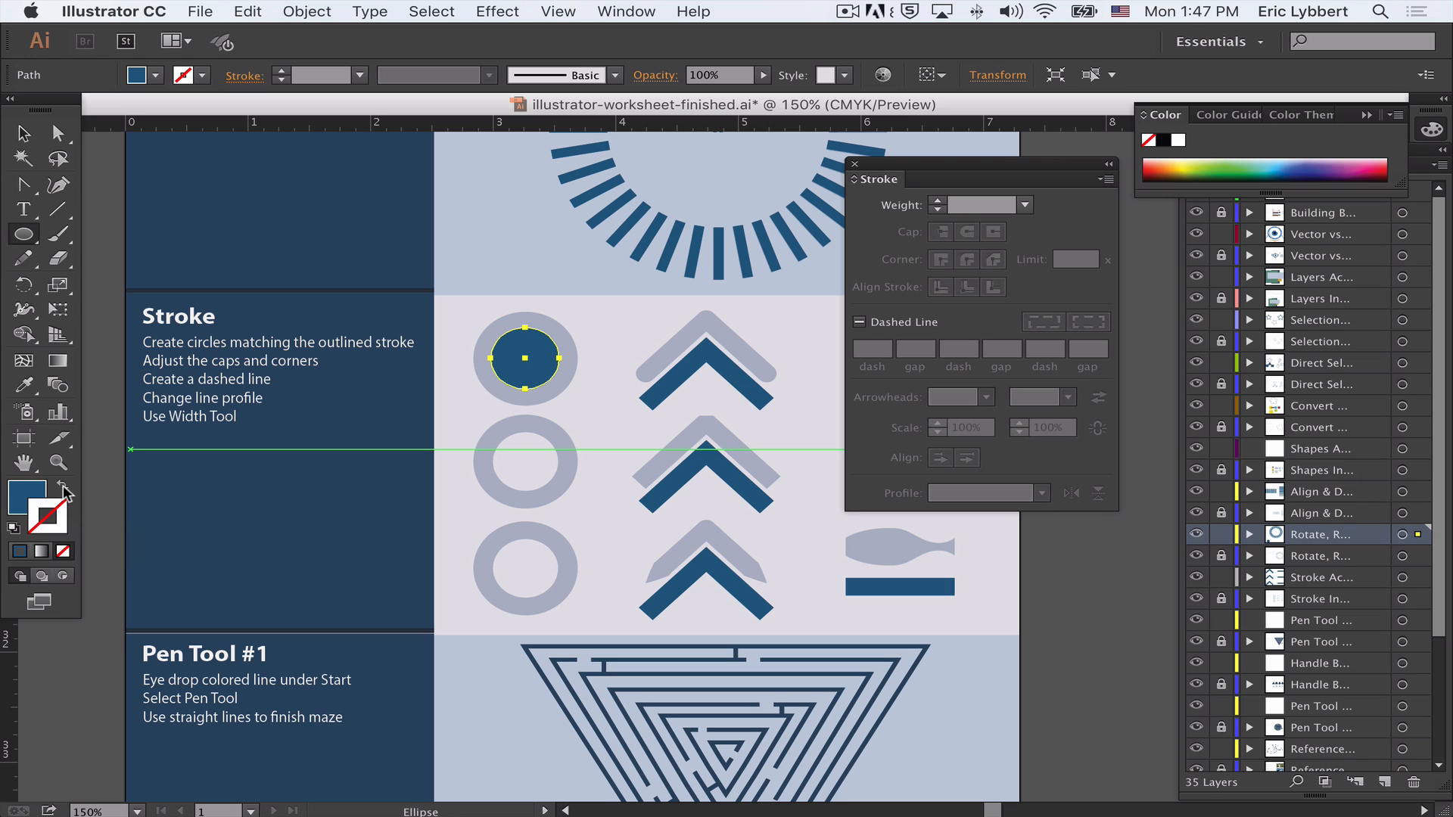
left_click(64, 490)
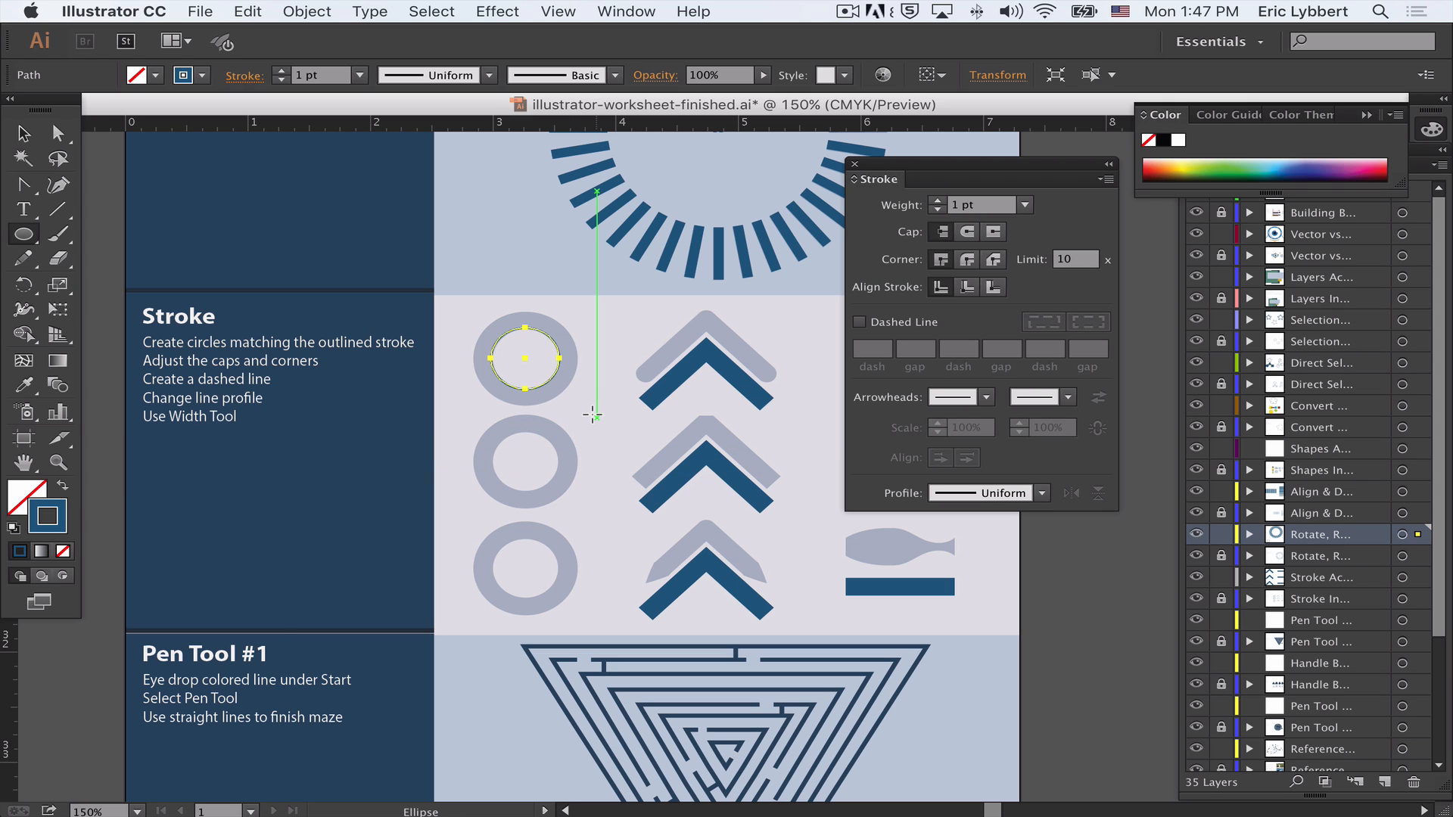
- Set the circle's stroke weight to 10 pt and align the stroke to the outside
left_click(938, 200)
left_click(938, 201)
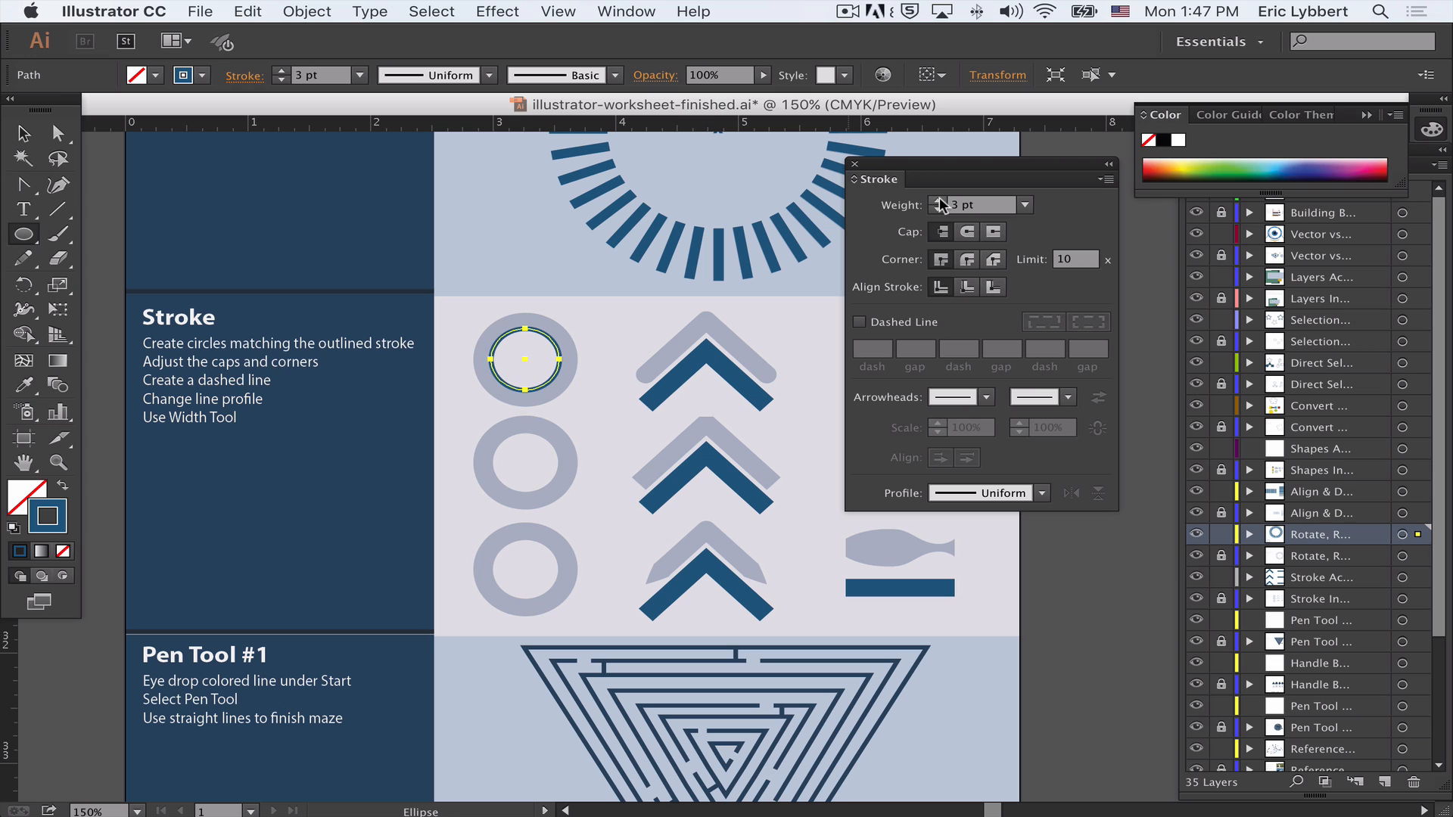
left_click(939, 201)
left_click(939, 201)
left_click(938, 200)
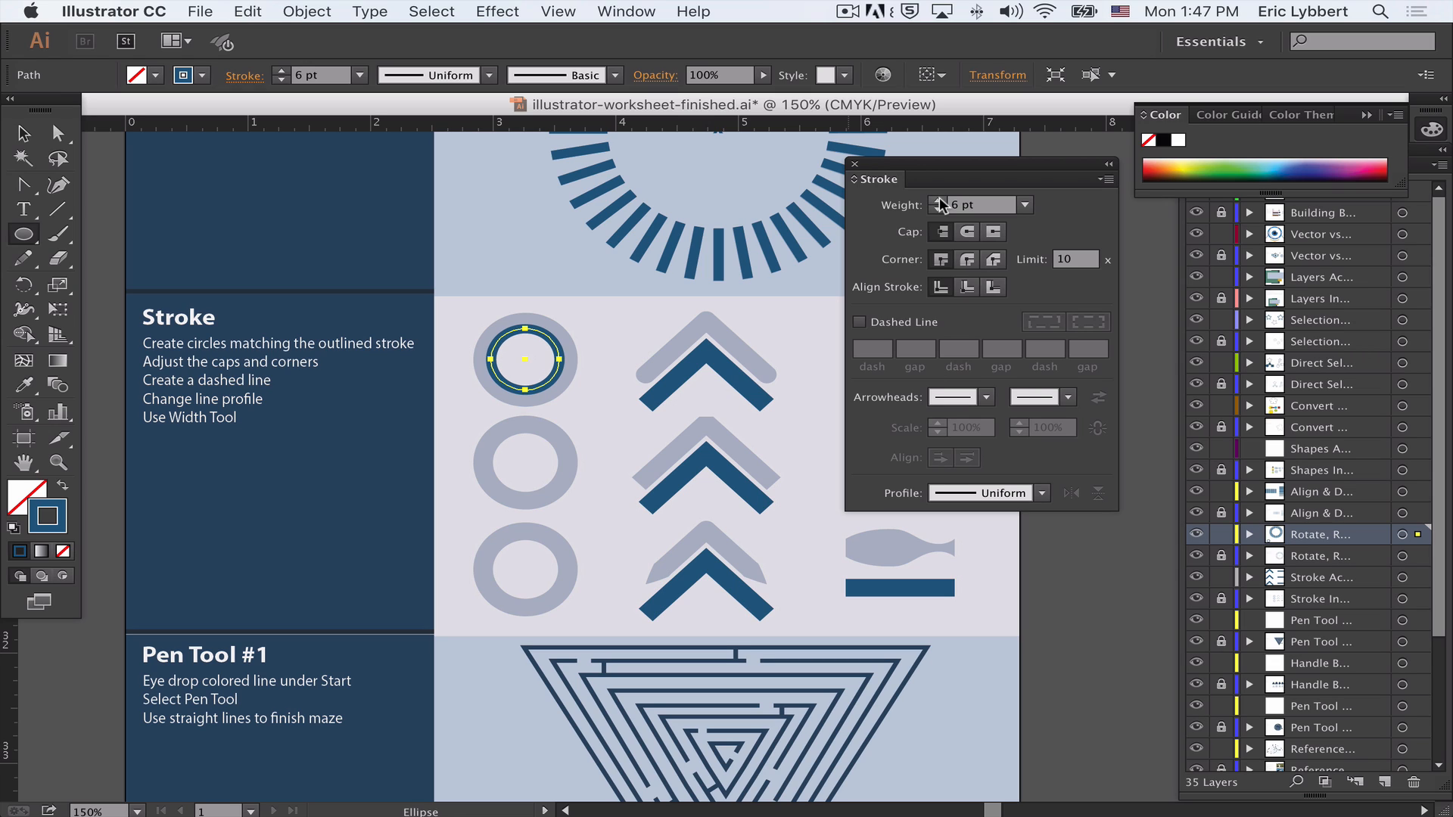
left_click(938, 201)
left_click(939, 202)
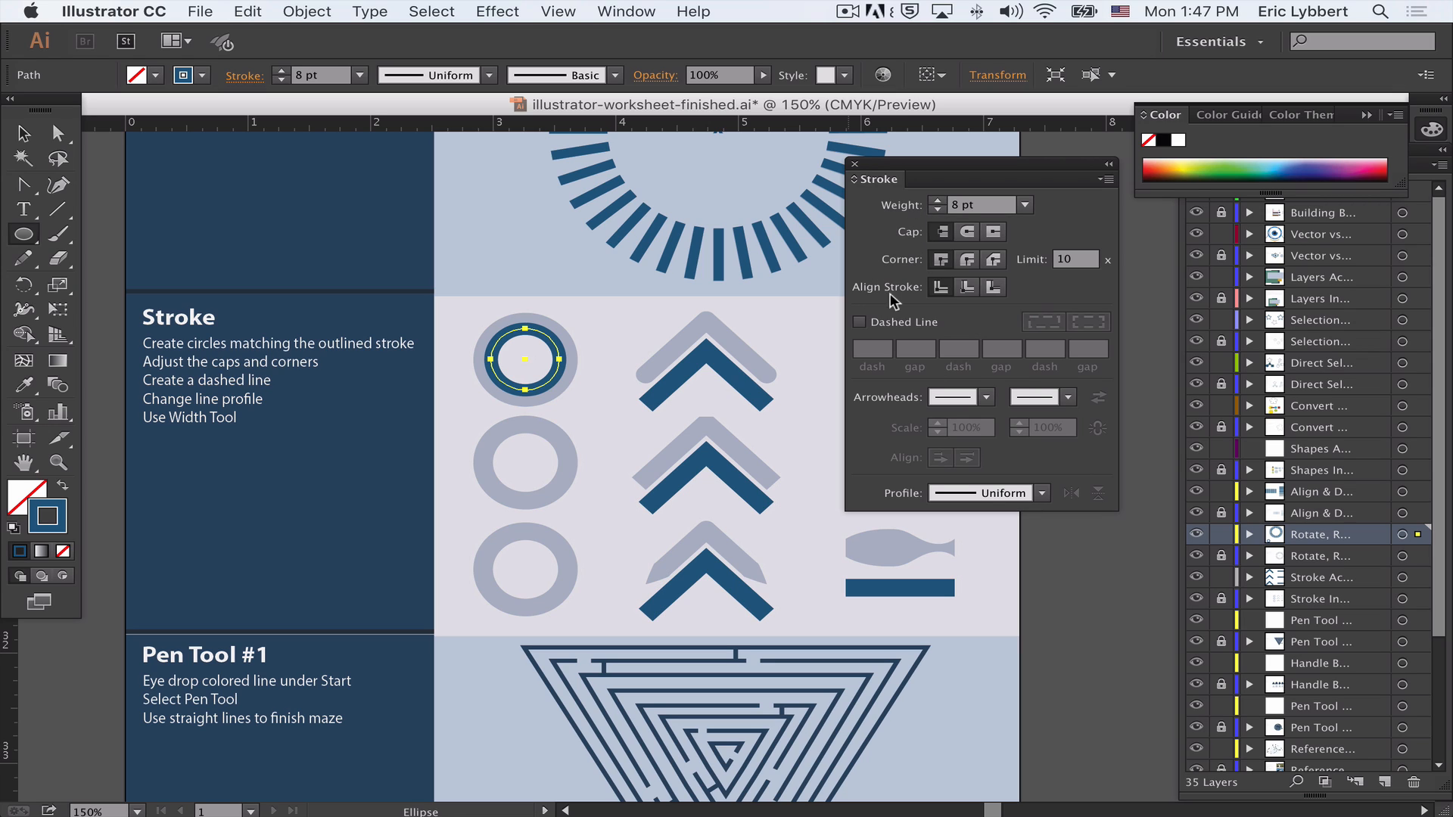
left_click(993, 289)
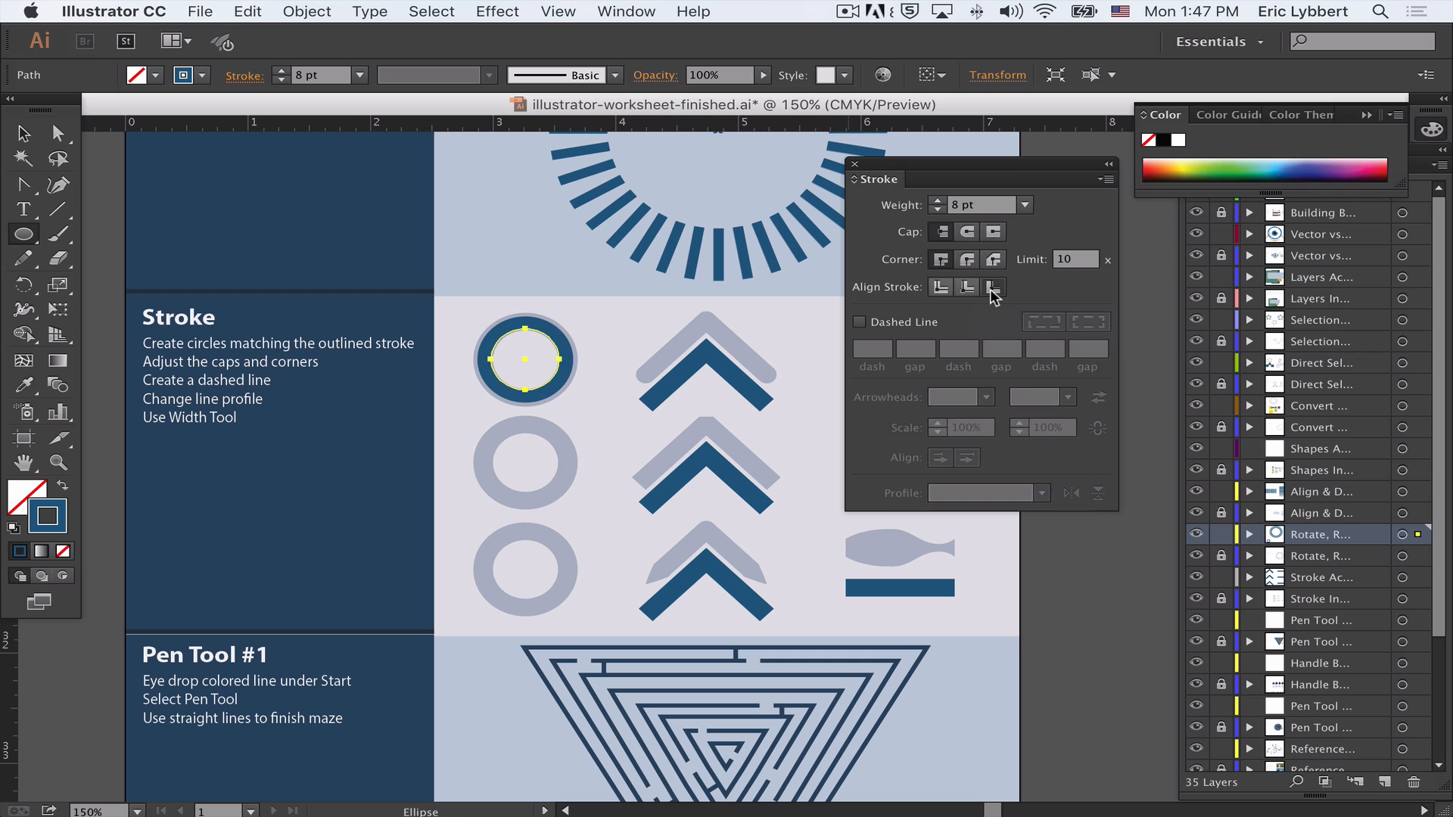
left_click(938, 202)
left_click(939, 200)
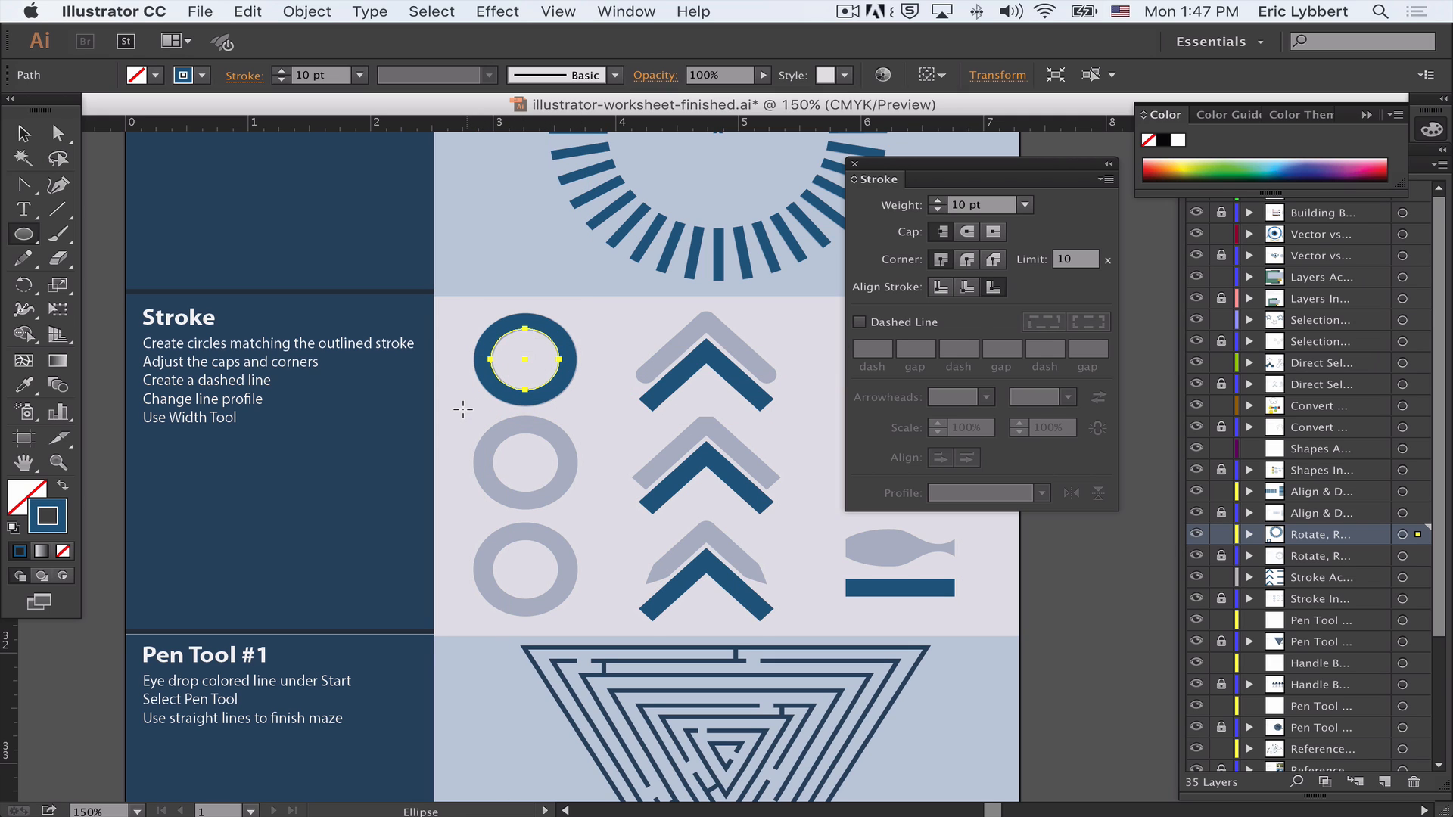
- Draw a second circle inside the middle grey ring and align its stroke to the center
mouse_move(467, 406)
left_mouse_down()
mouse_move(580, 490)
mouse_move(567, 493)
mouse_move(605, 496)
mouse_move(592, 546)
mouse_move(551, 534)
mouse_move(594, 522)
mouse_move(567, 492)
left_mouse_up()
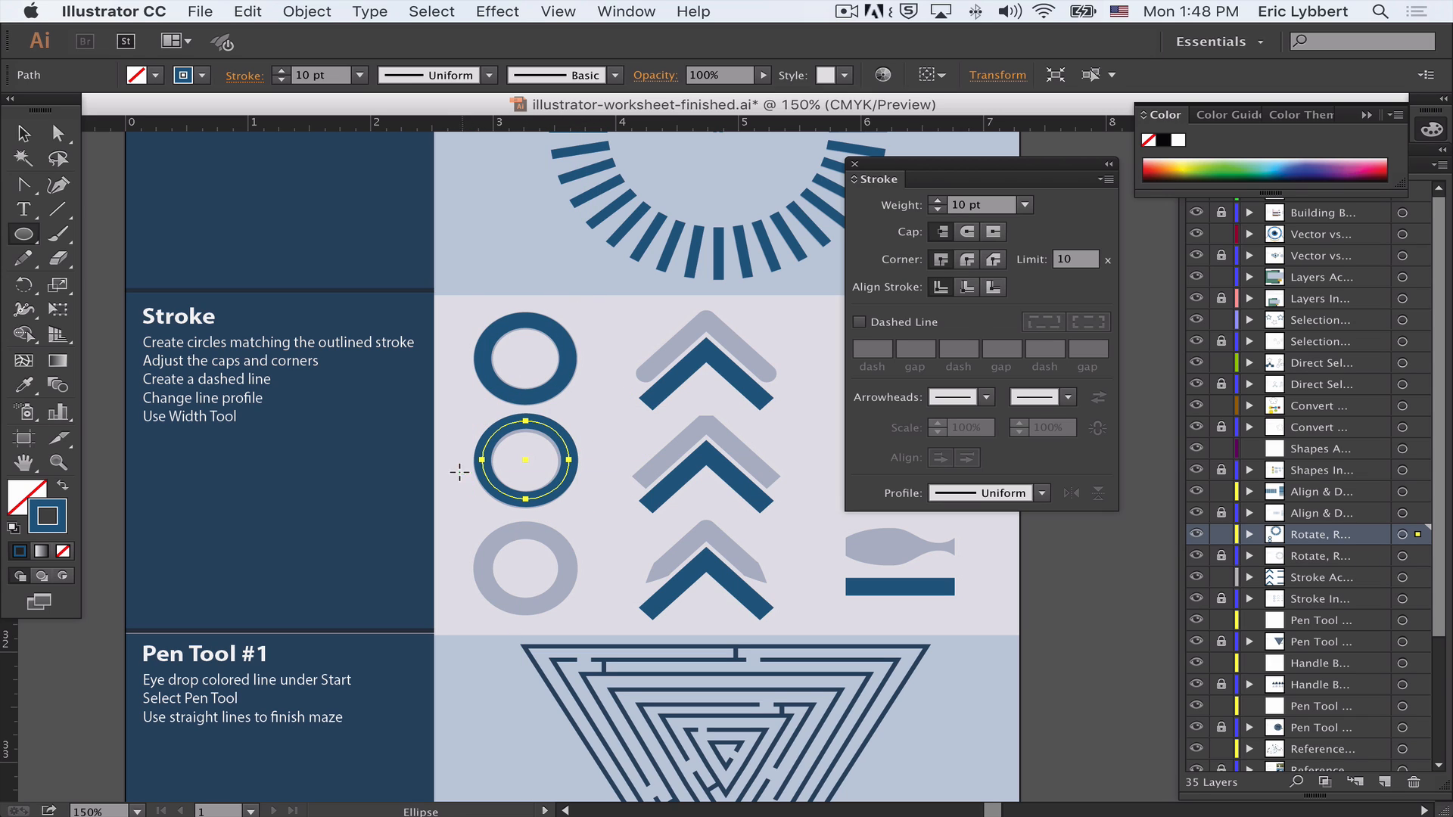
key("Down")
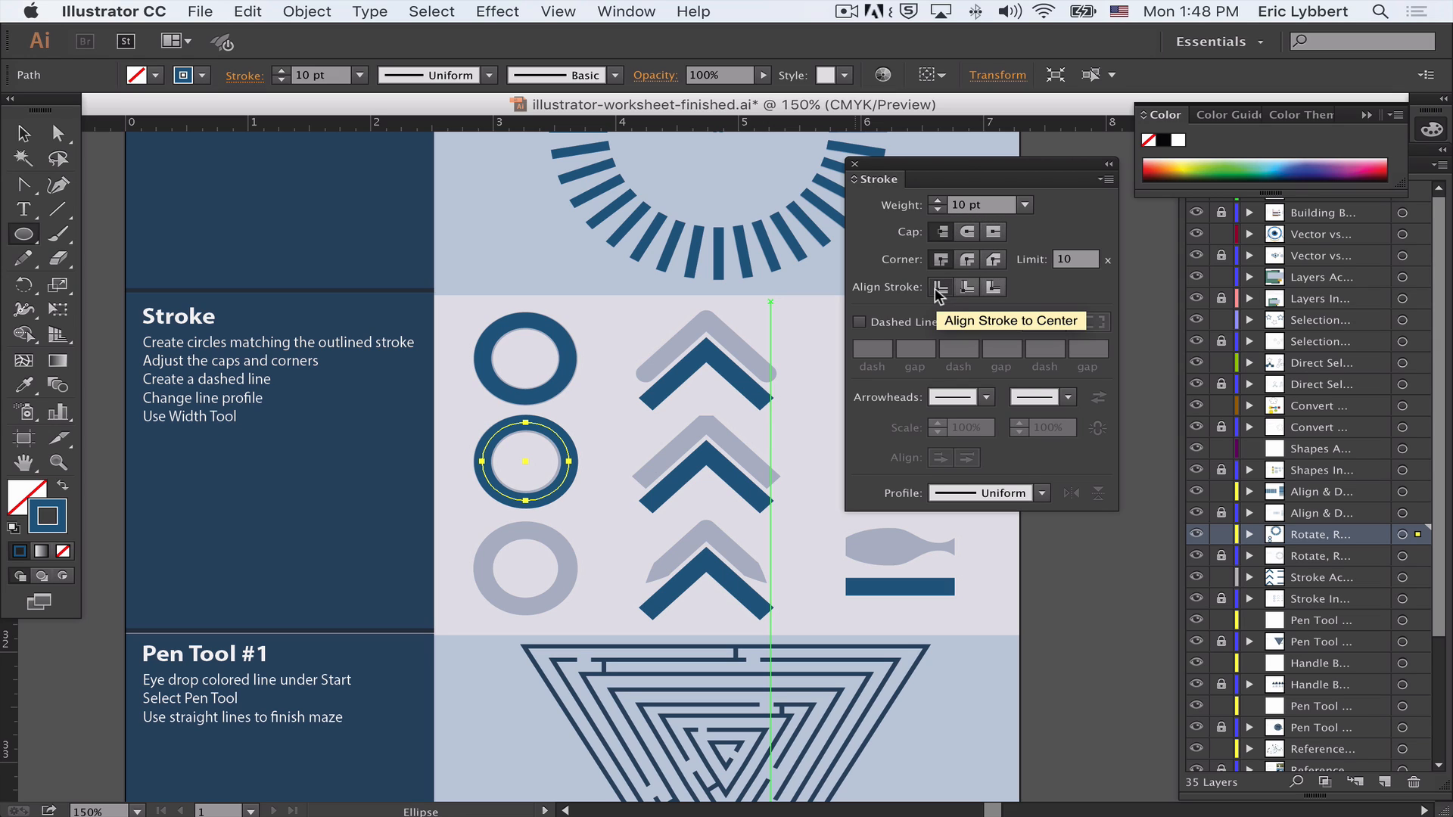
left_click(993, 289)
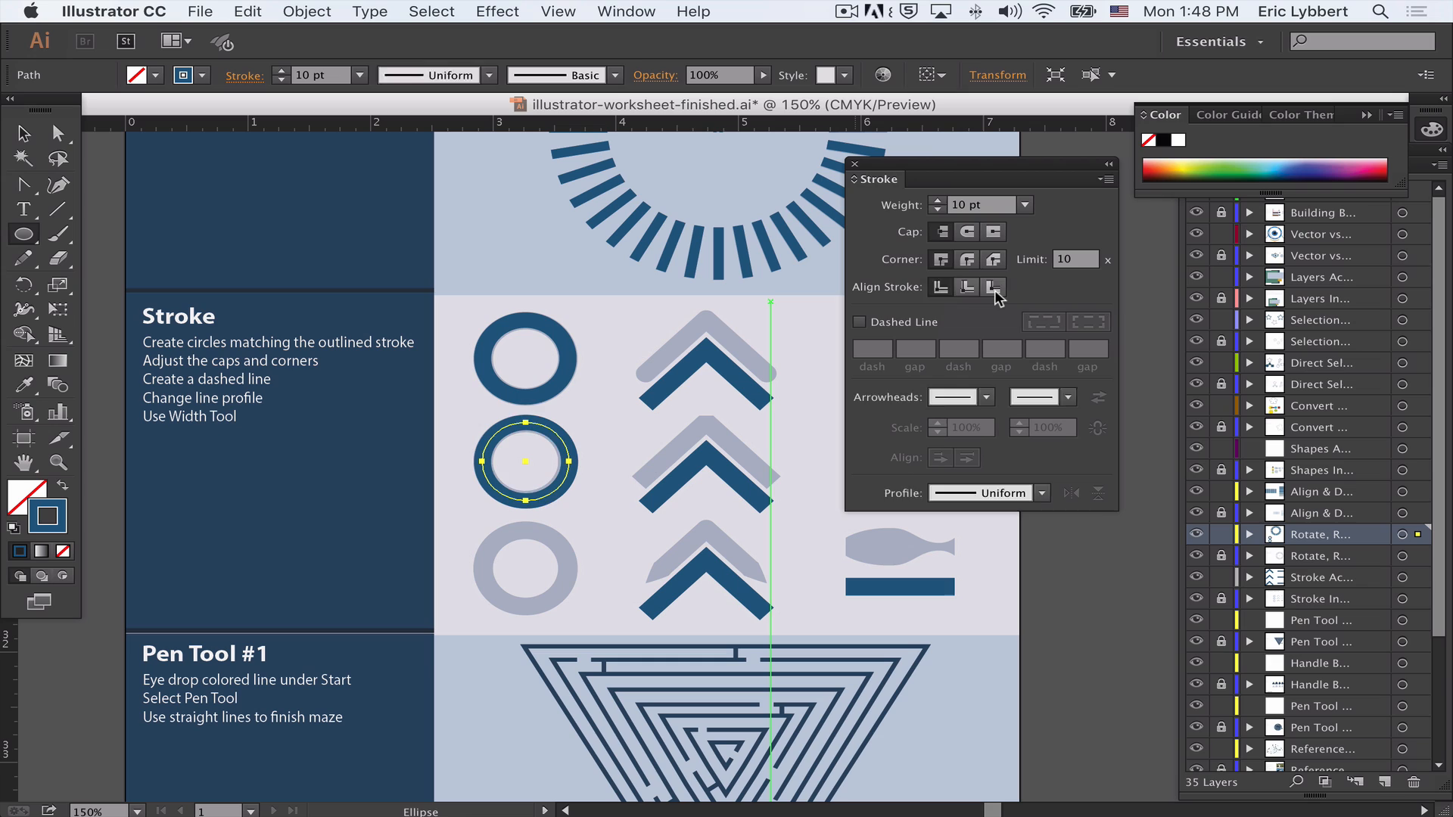
left_click(966, 290)
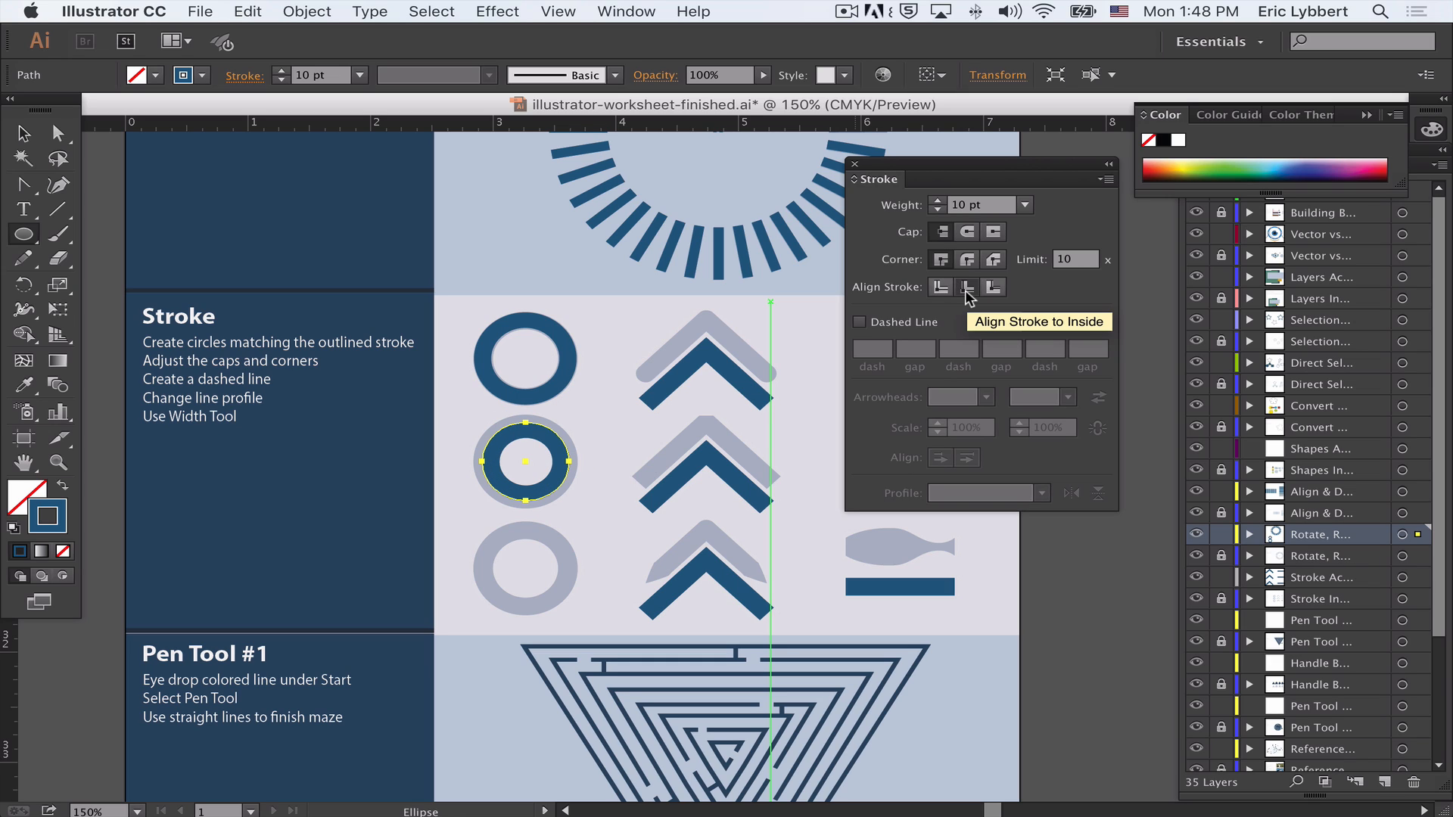
left_click(938, 291)
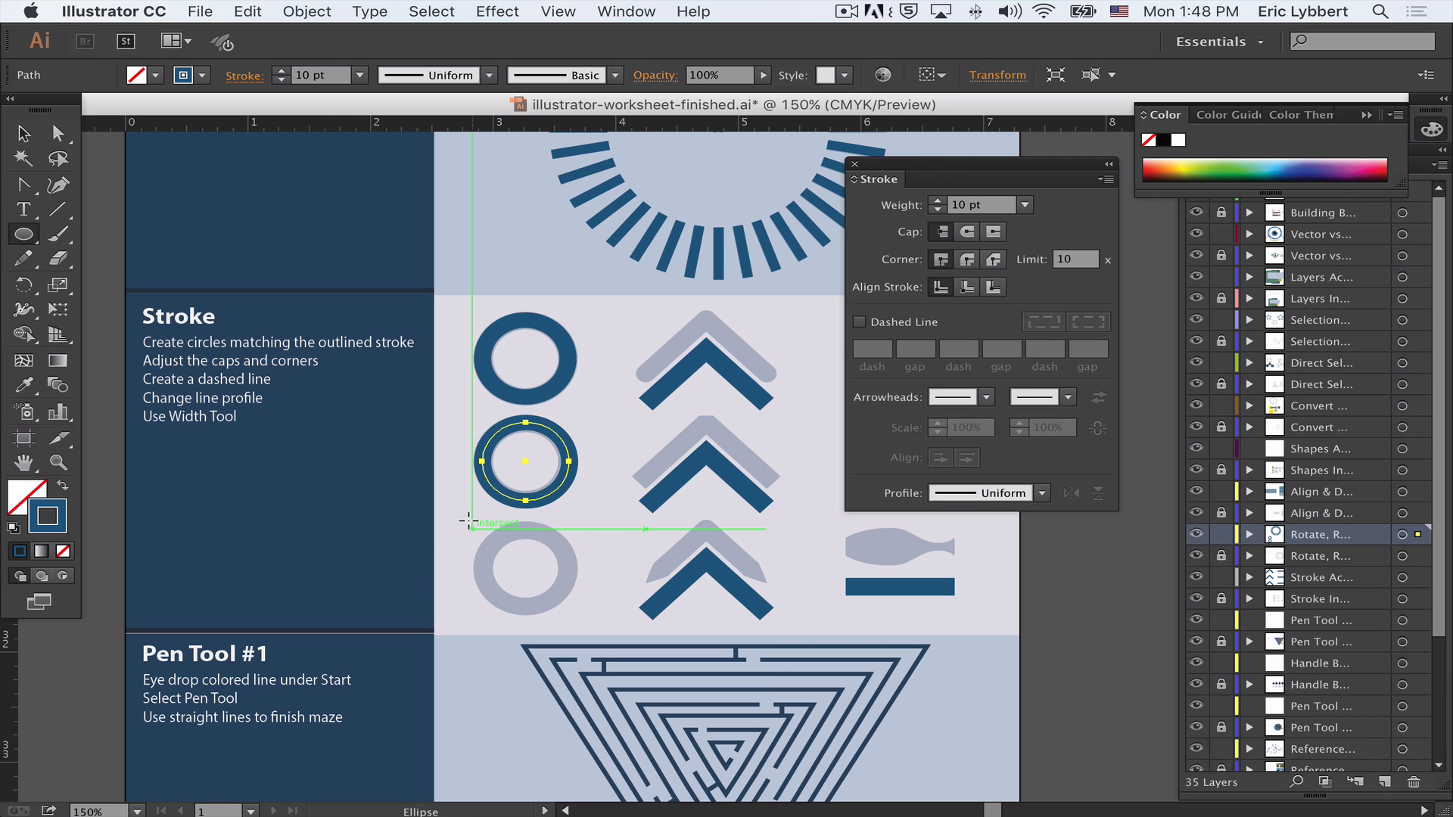
- Draw a third circle over the bottom grey ring and align its stroke to the inside
left_click_drag(470, 522, 576, 603)
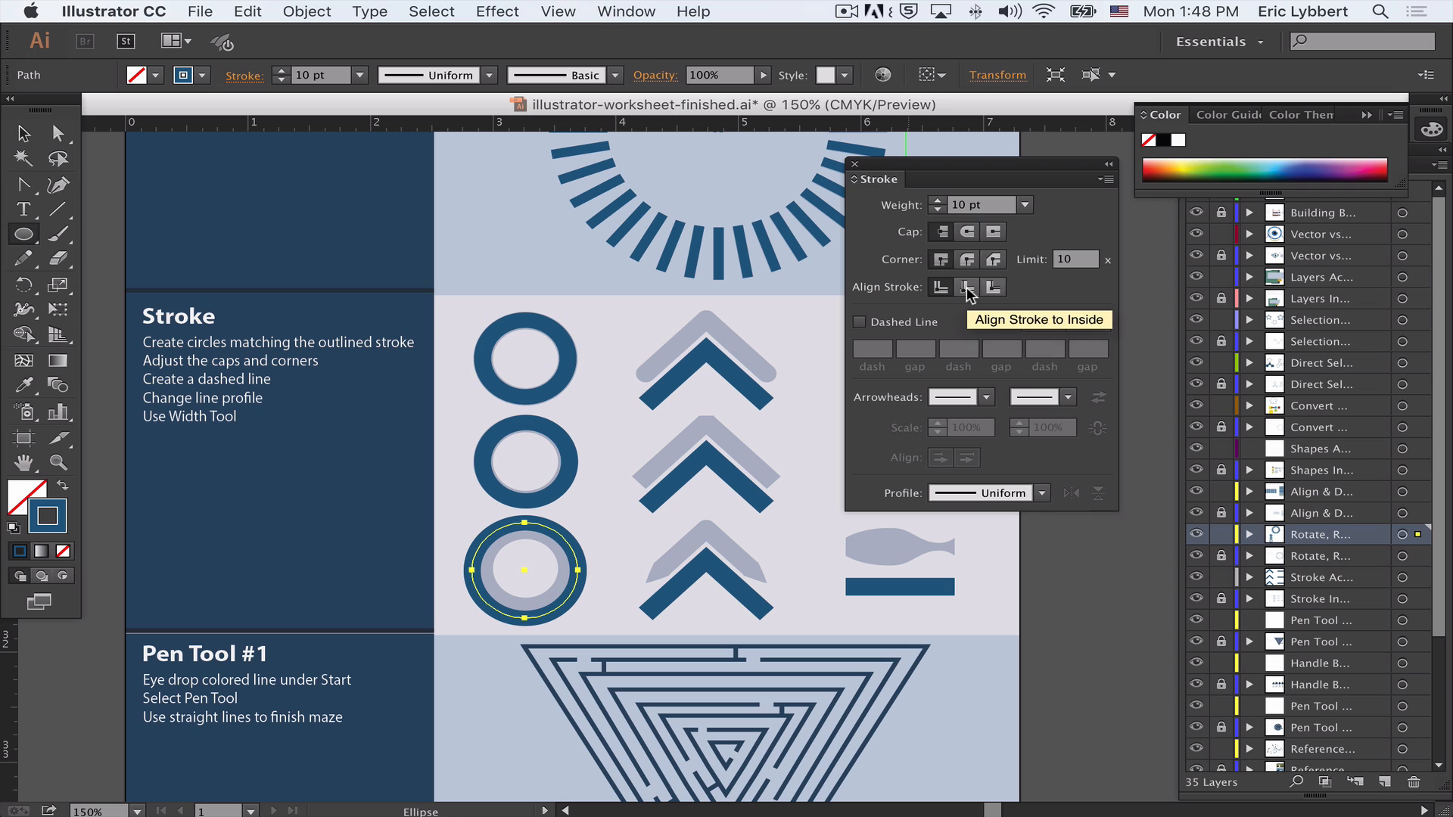
left_click(967, 290)
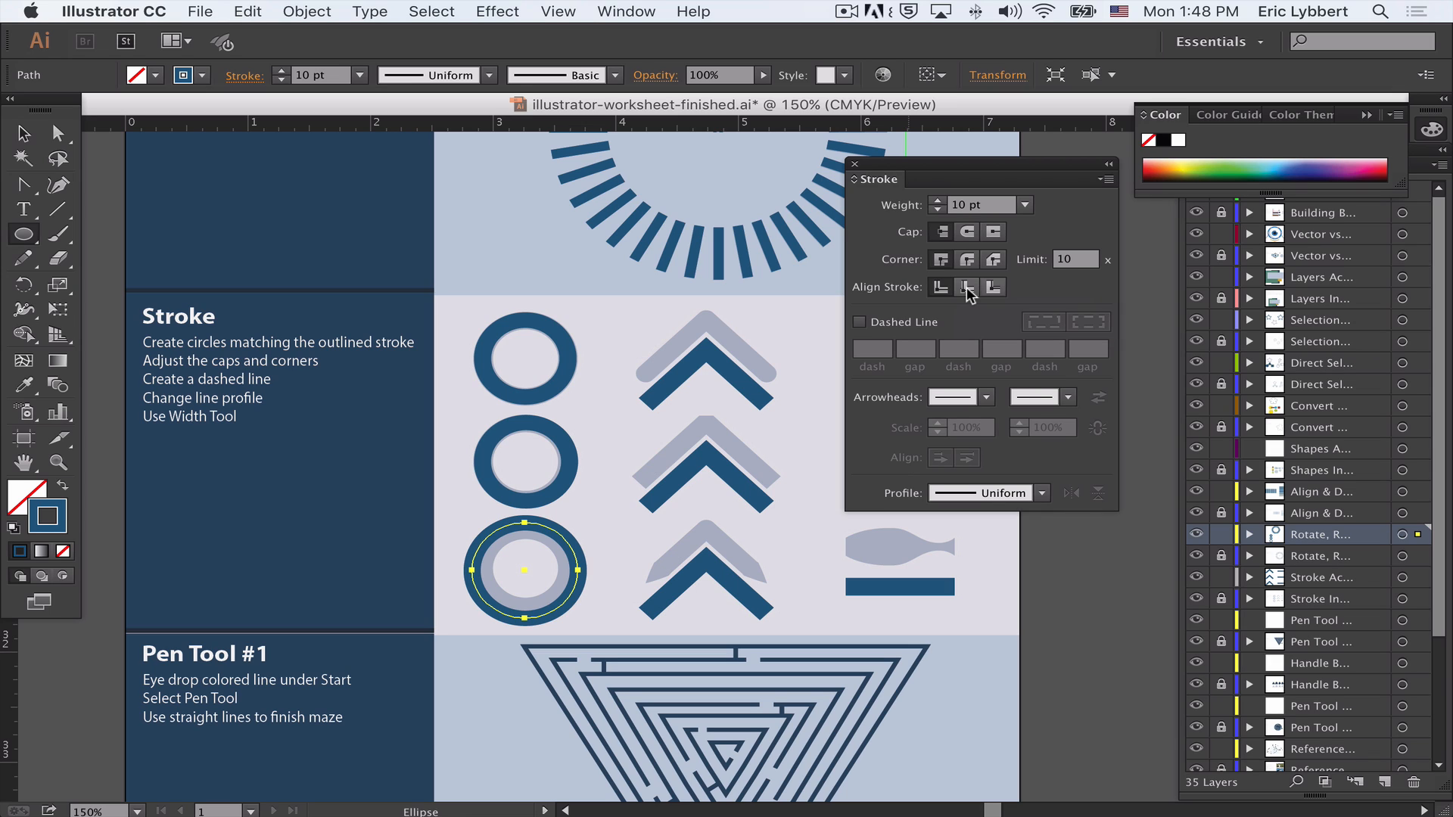
left_click(23, 133)
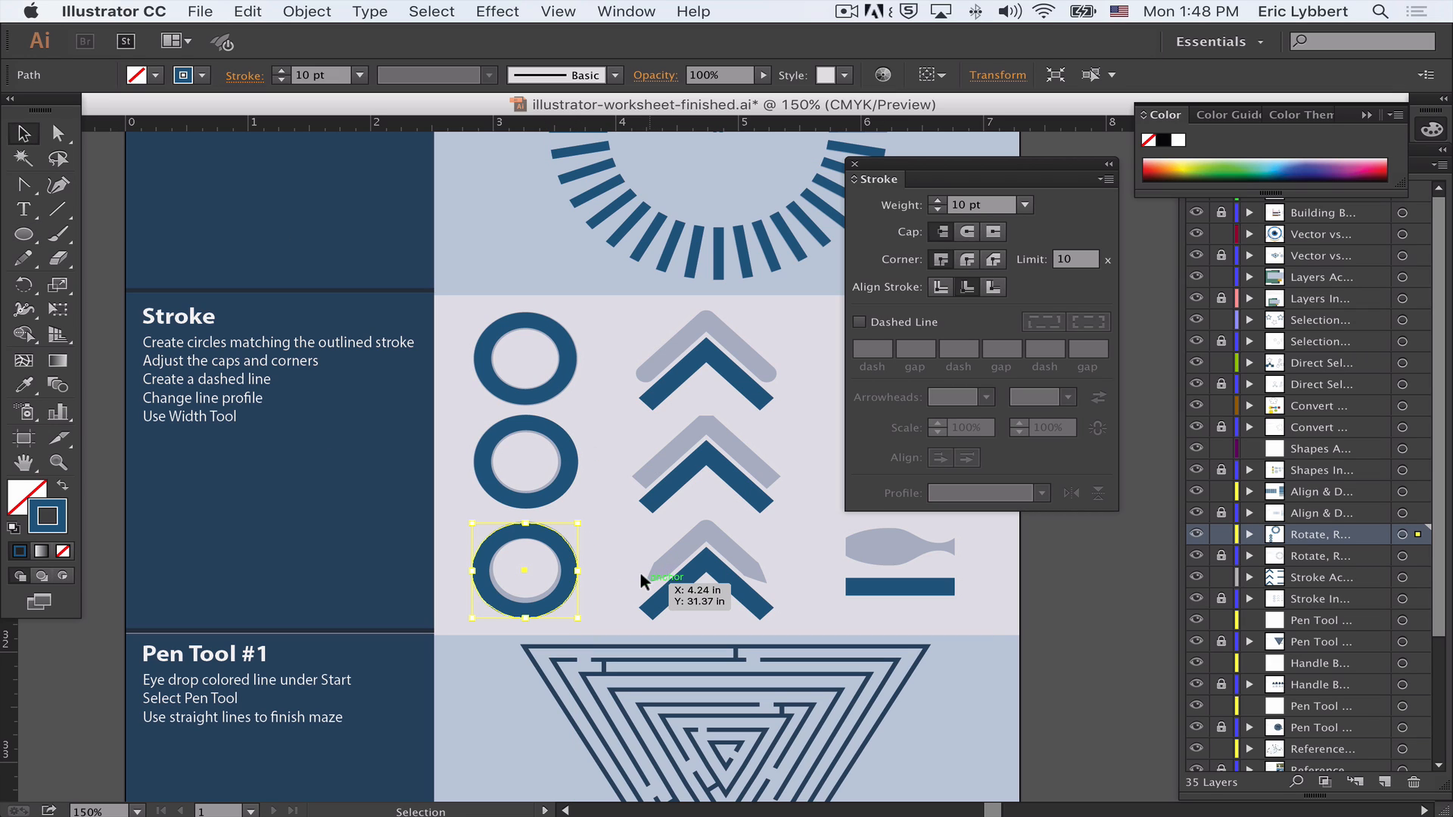
- Nudge the bottom circle slightly upward and select the middle and top circles in turn
key("Up")
key("Up")
key("Down")
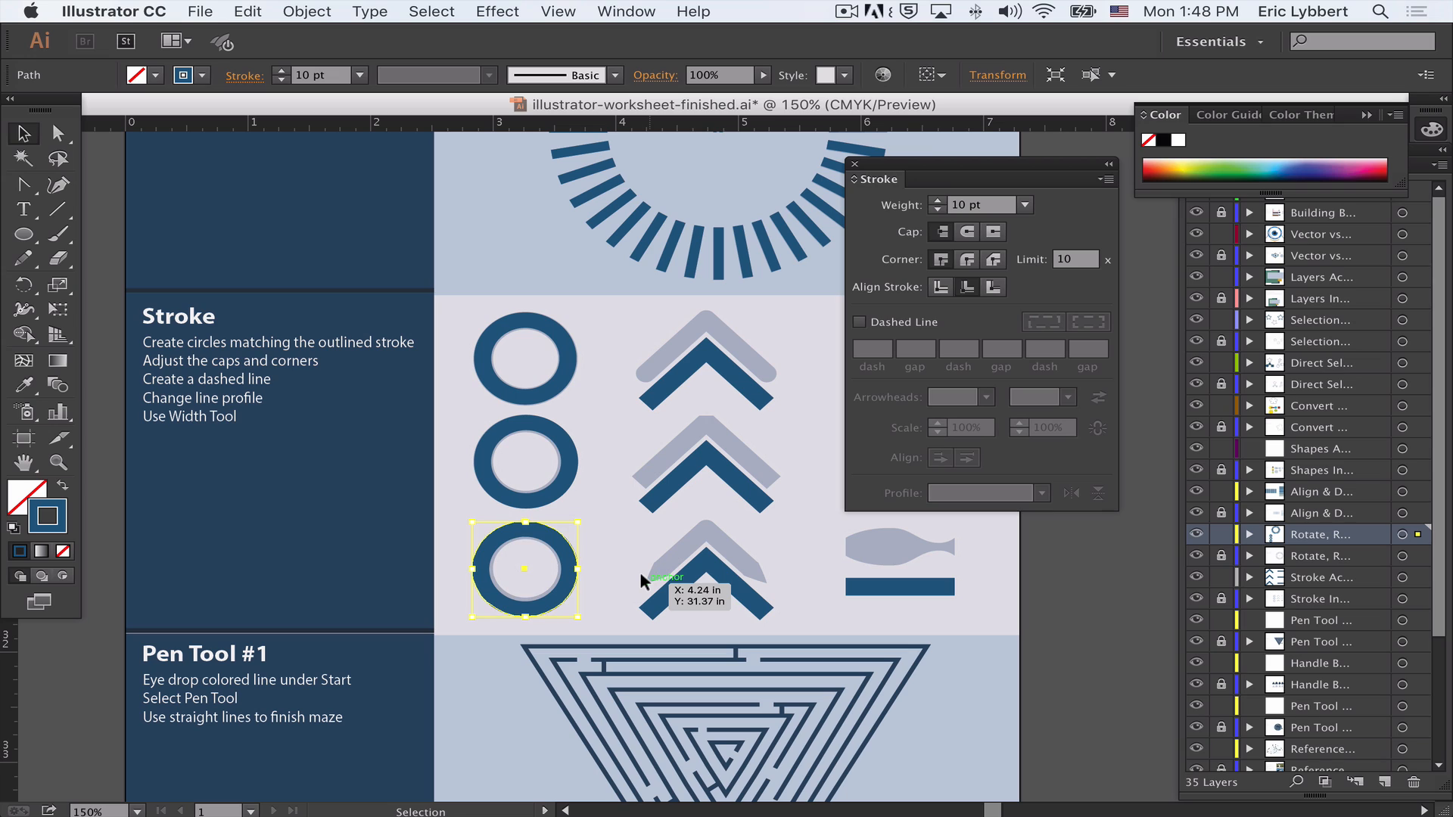
left_click(563, 467)
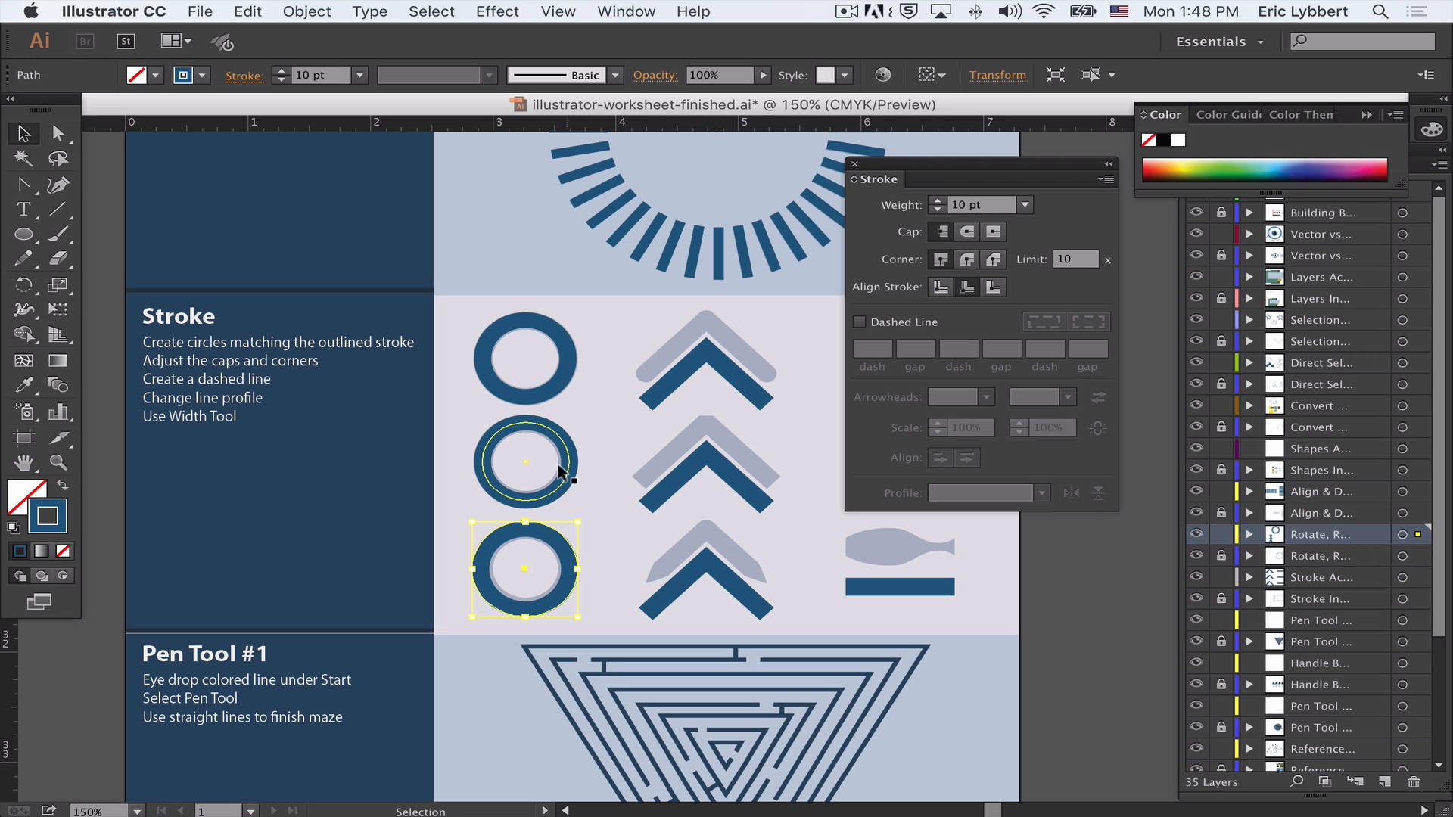
left_click(543, 389)
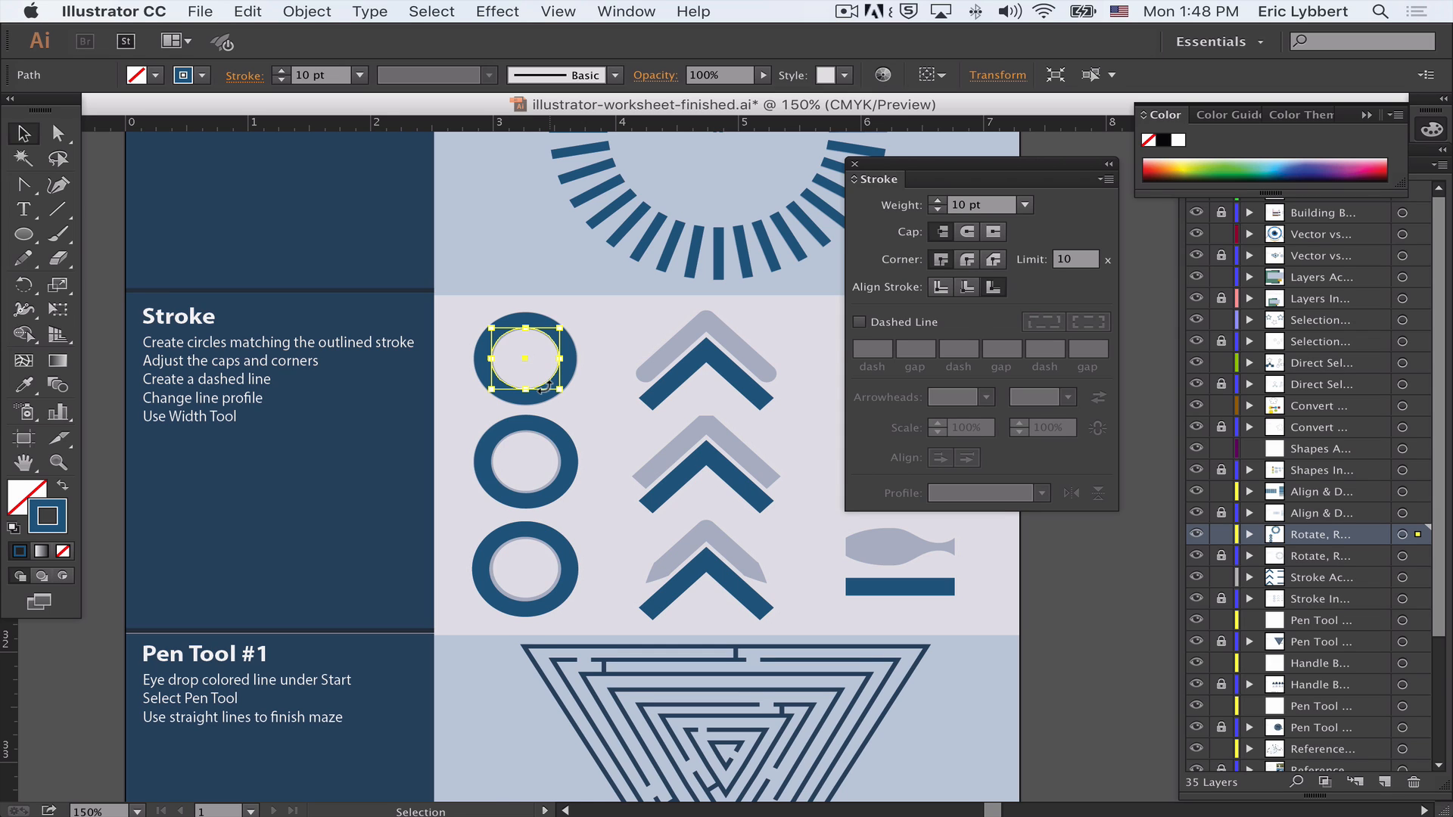
- Select each dark blue chevron in turn to inspect its stroke settings
scroll(545, 388, "right", 5)
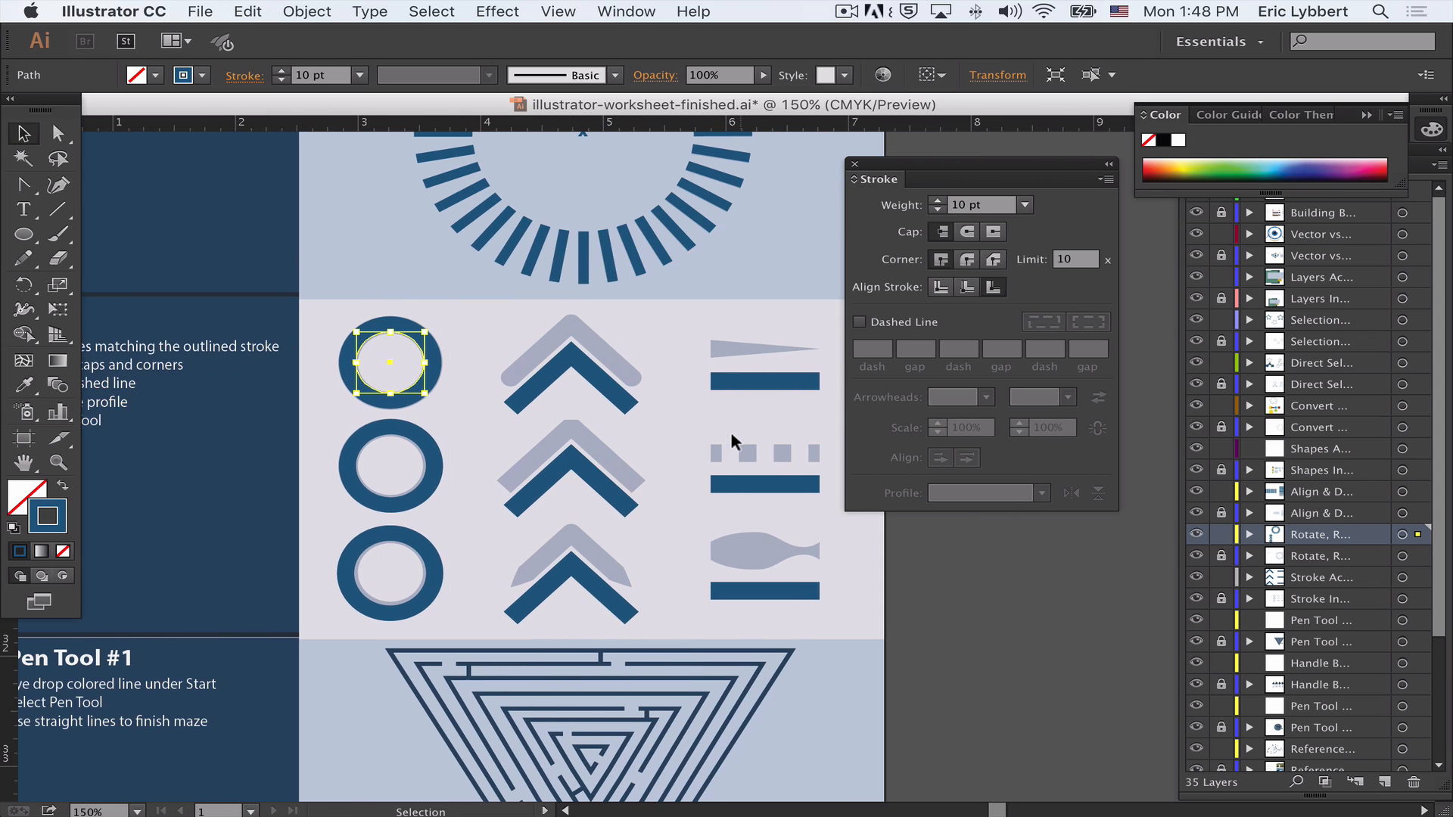
left_click(519, 357)
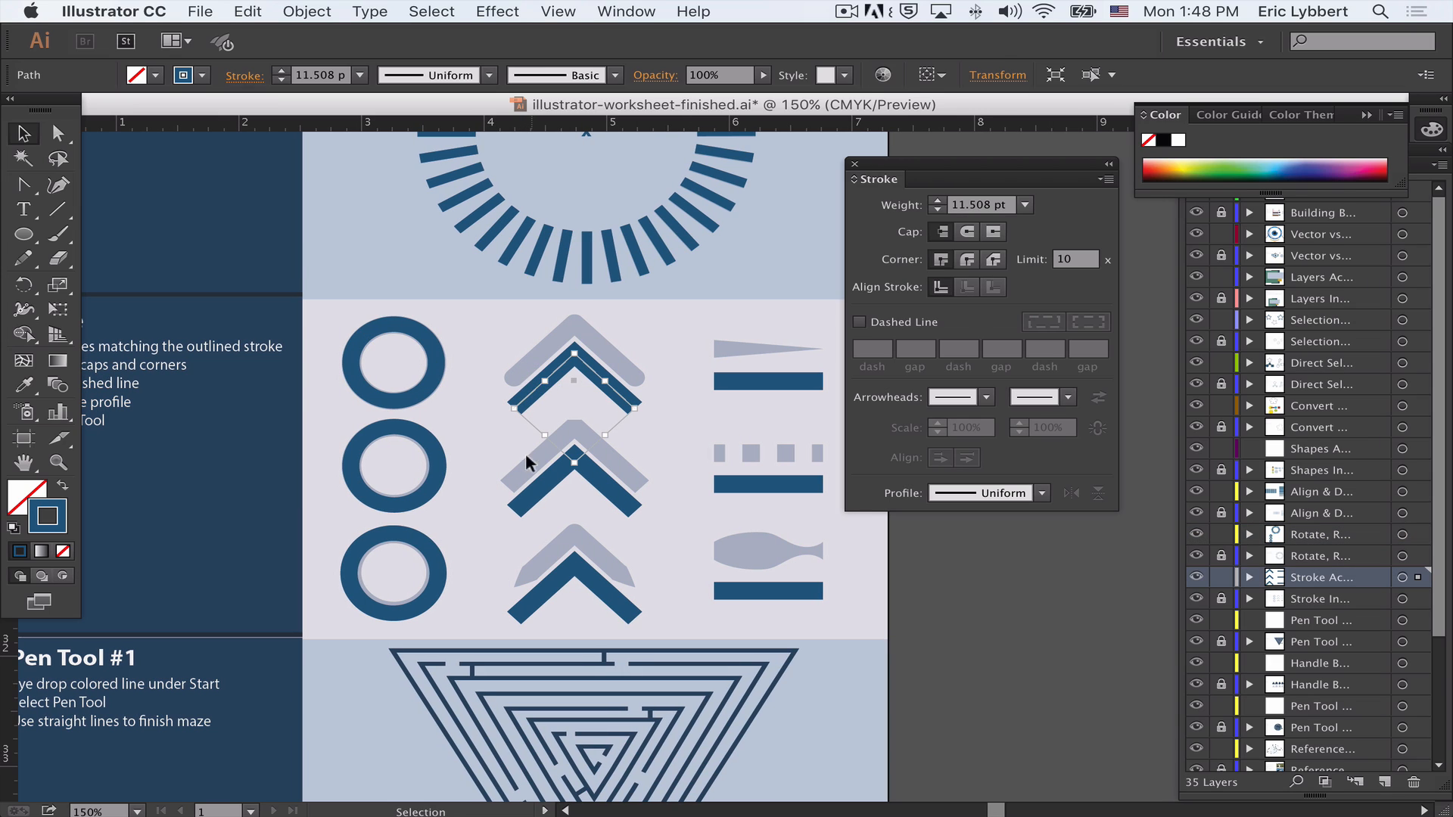
left_click(534, 494)
left_click(529, 598)
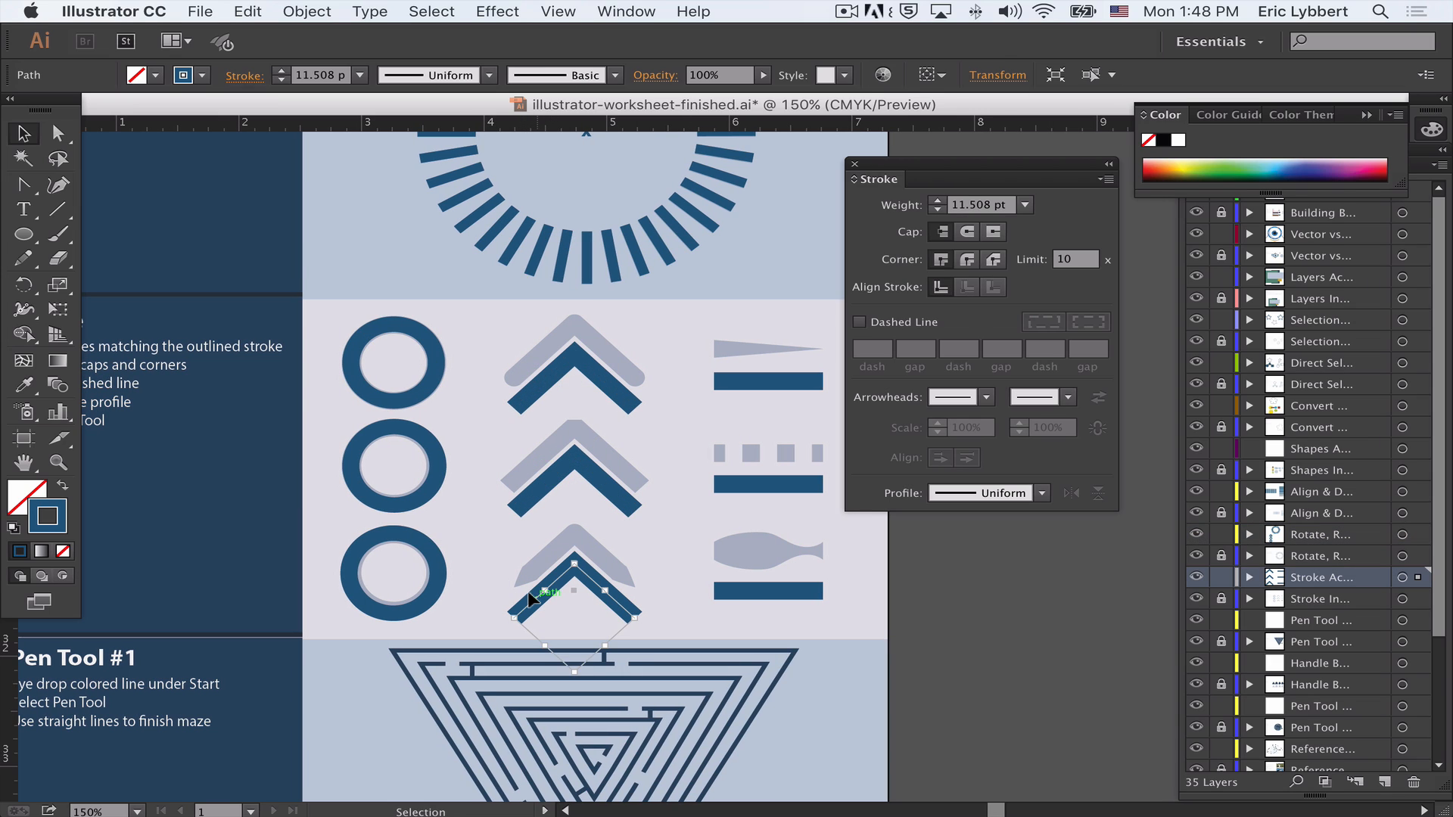
left_click(584, 308)
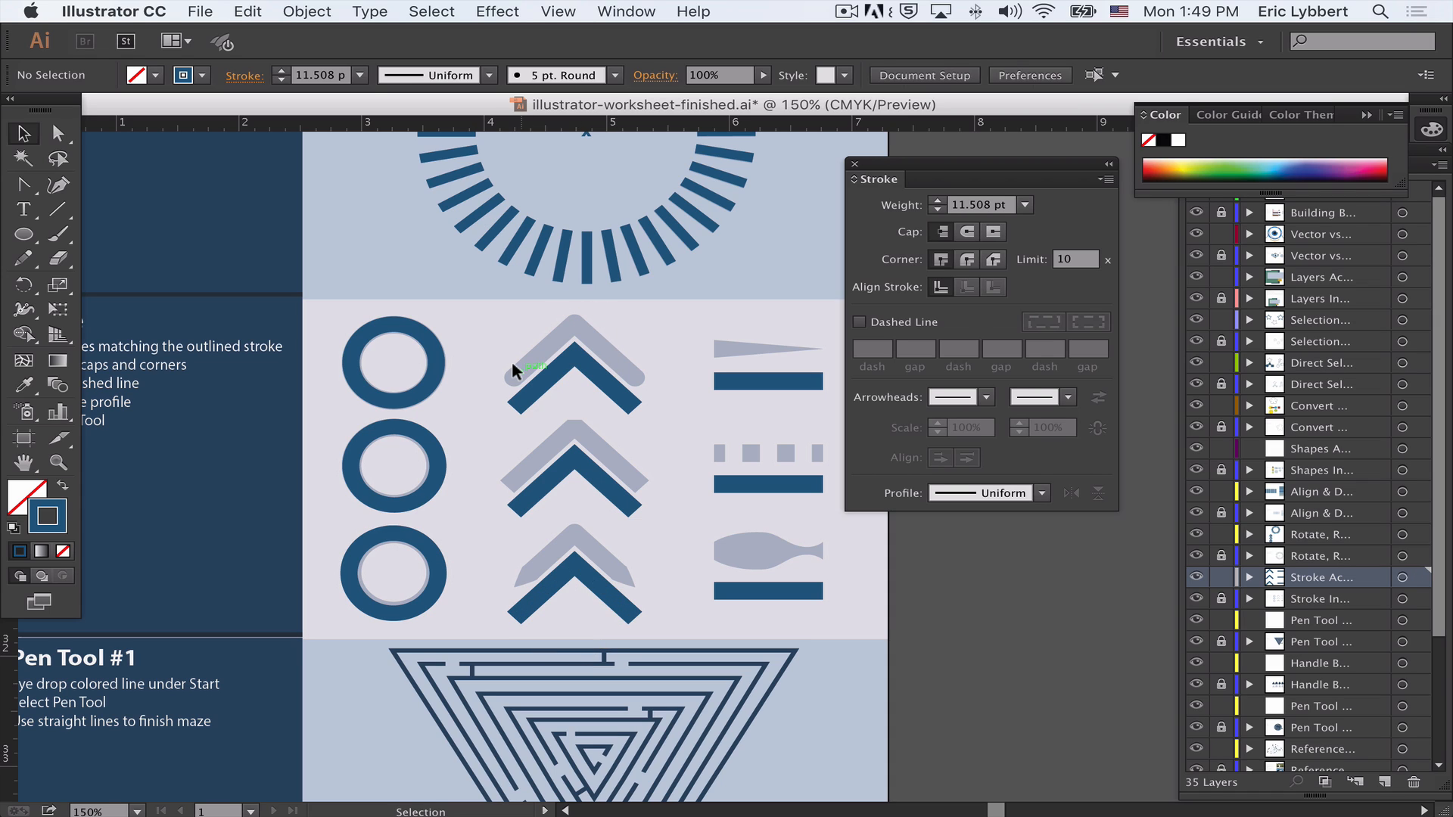
- Give the top dark chevron a round join and round caps
left_click(550, 378)
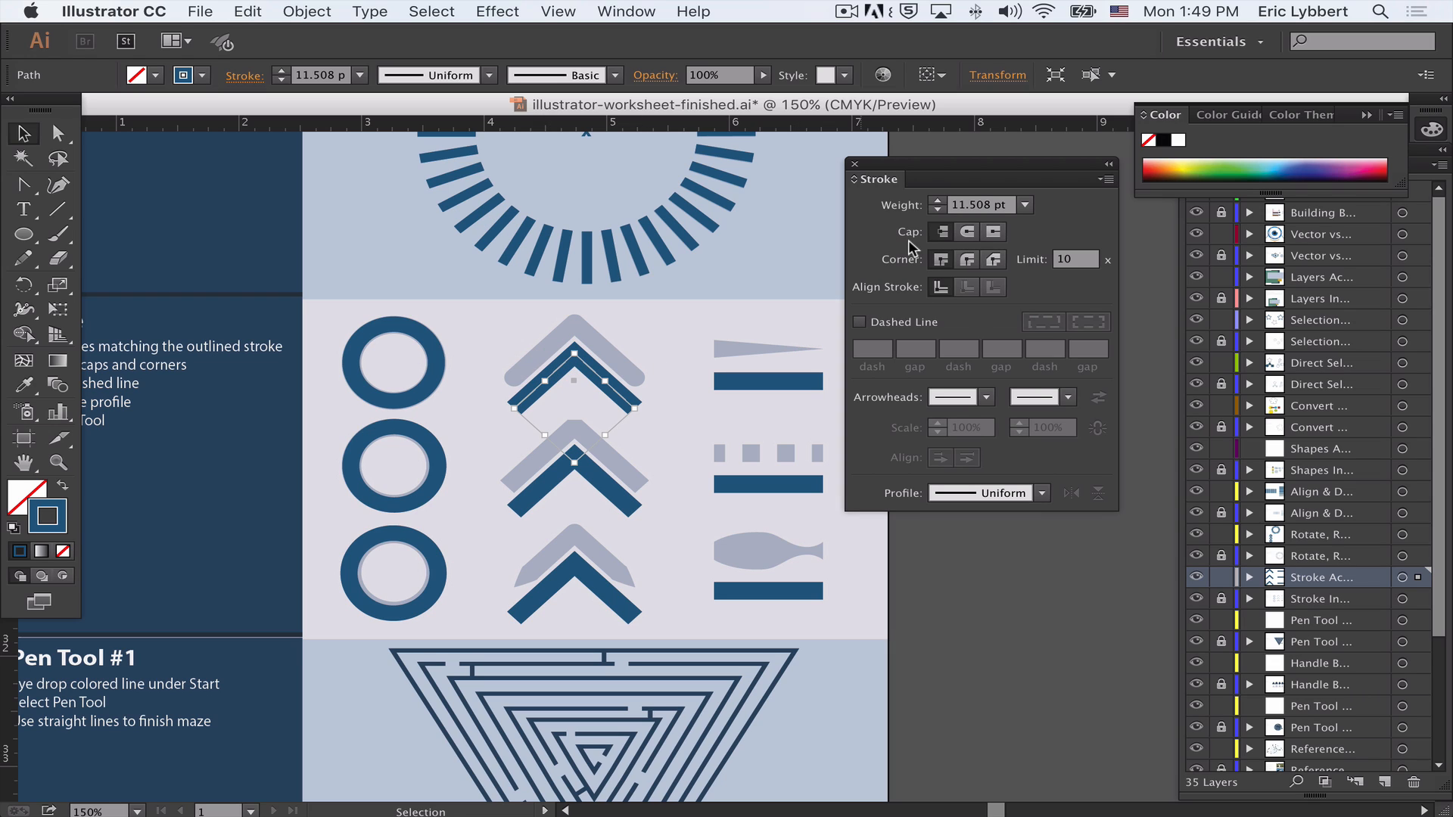
left_click(967, 260)
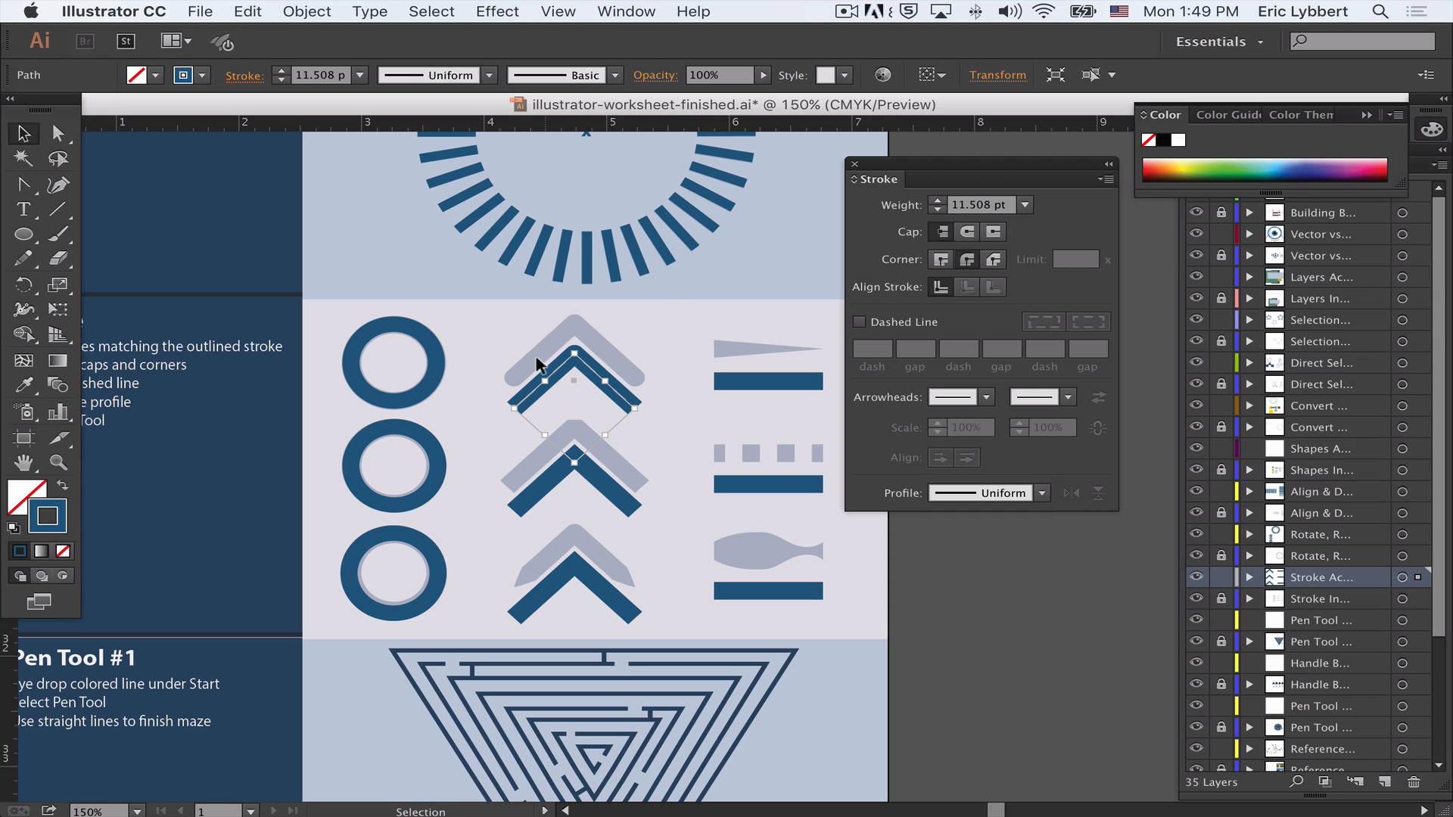
left_click(967, 232)
left_click(660, 342)
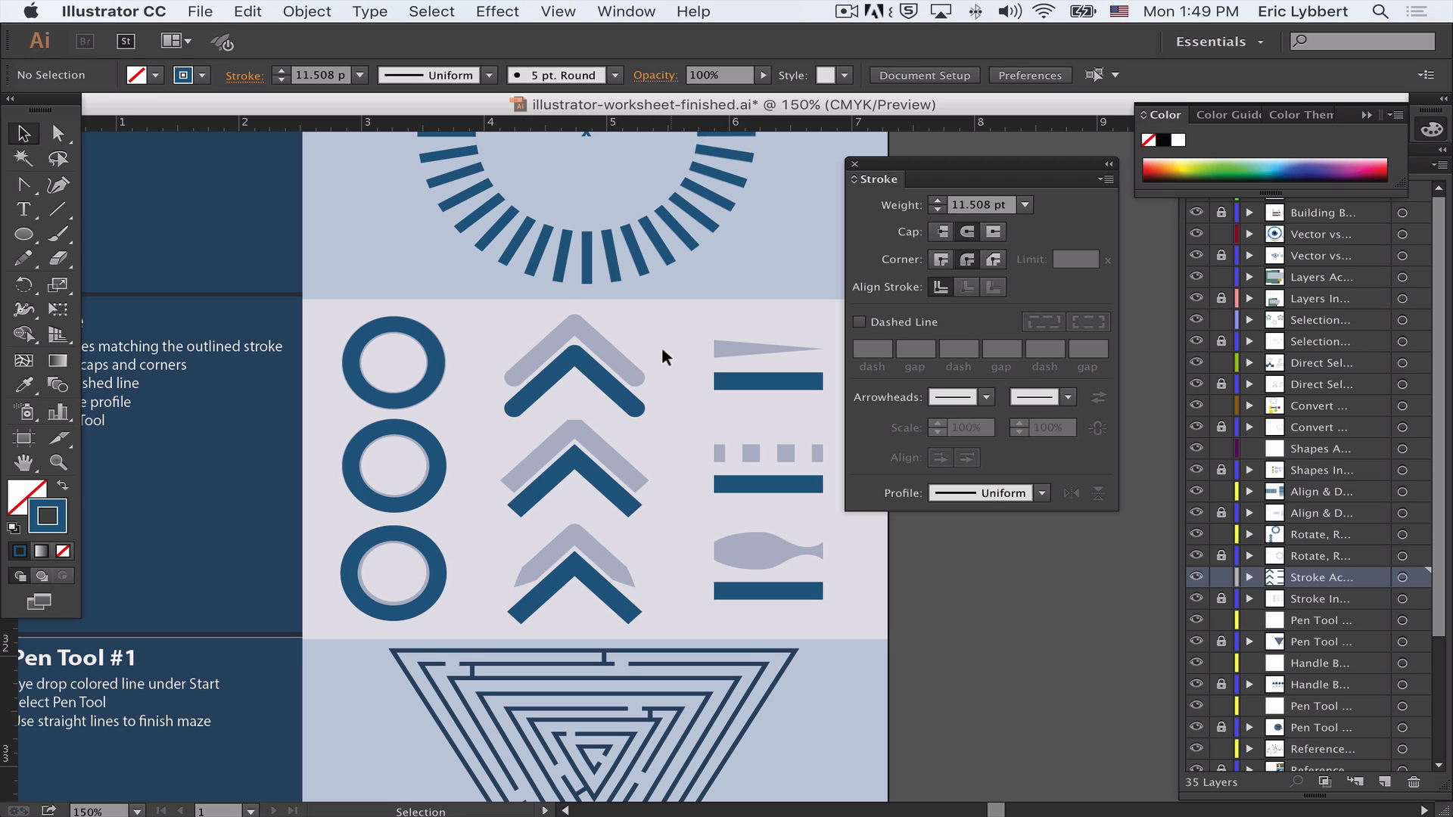
- Give the middle dark chevron a bevel join
left_click(595, 485)
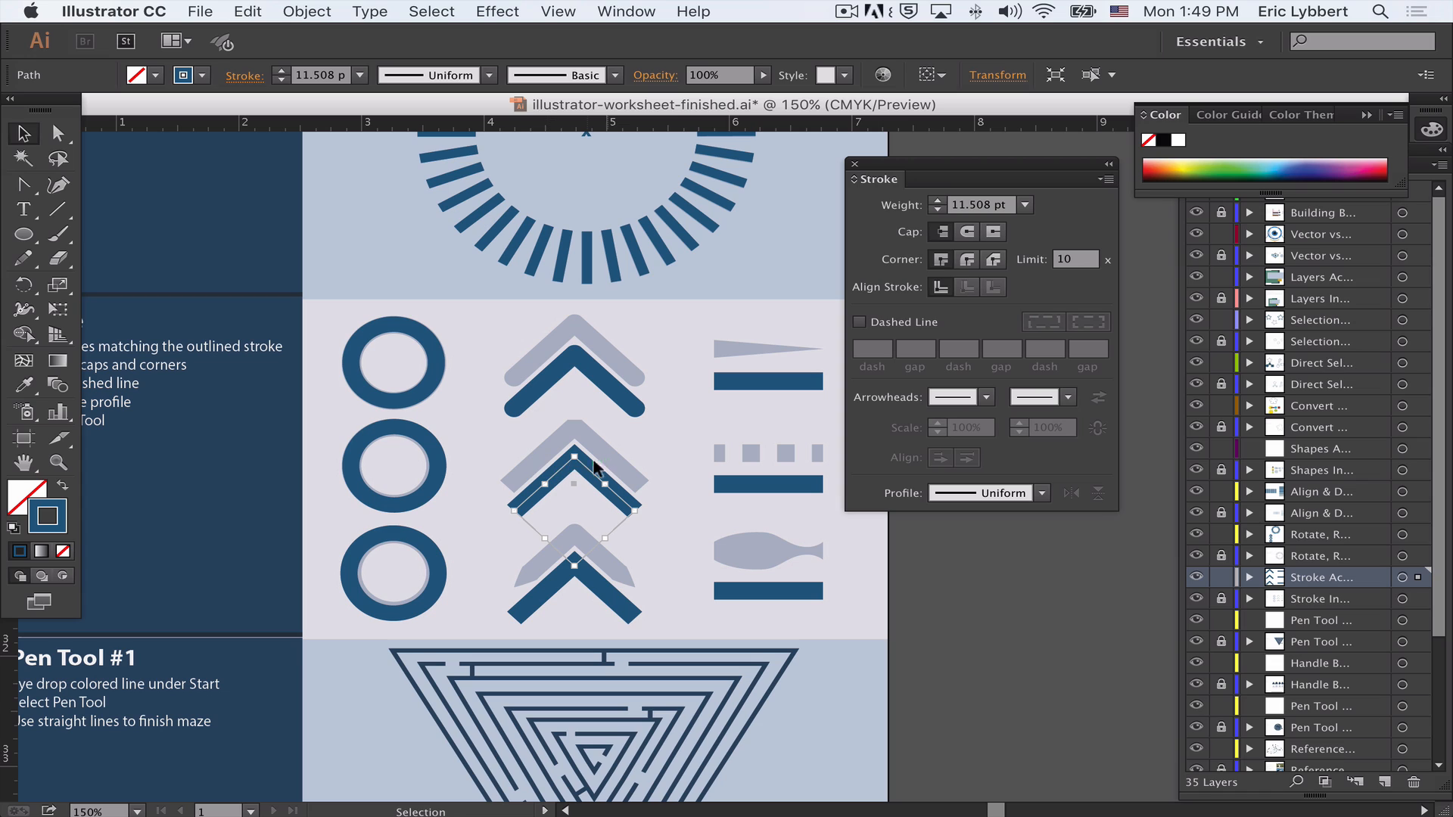
left_click(992, 260)
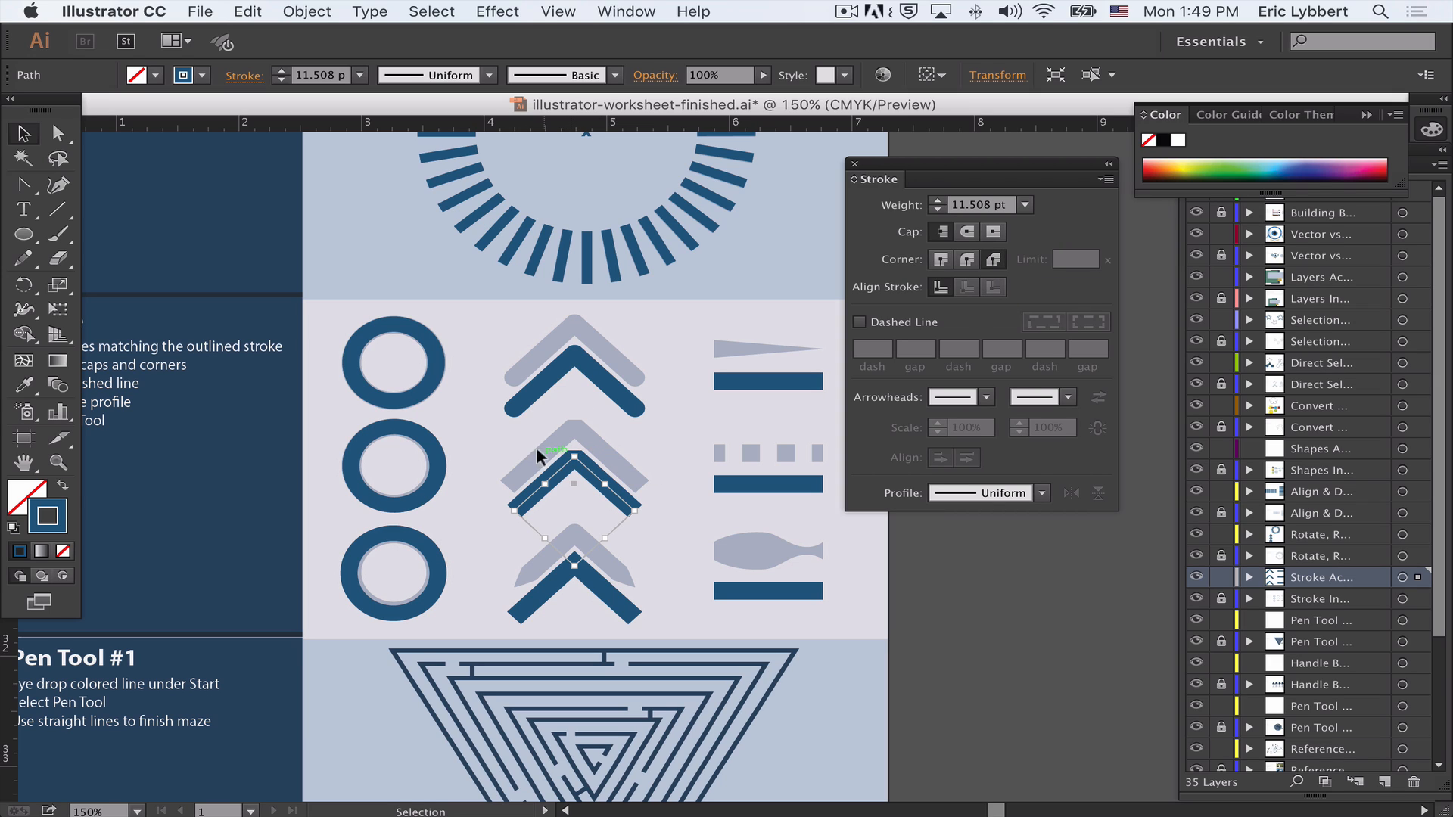
left_click(478, 491)
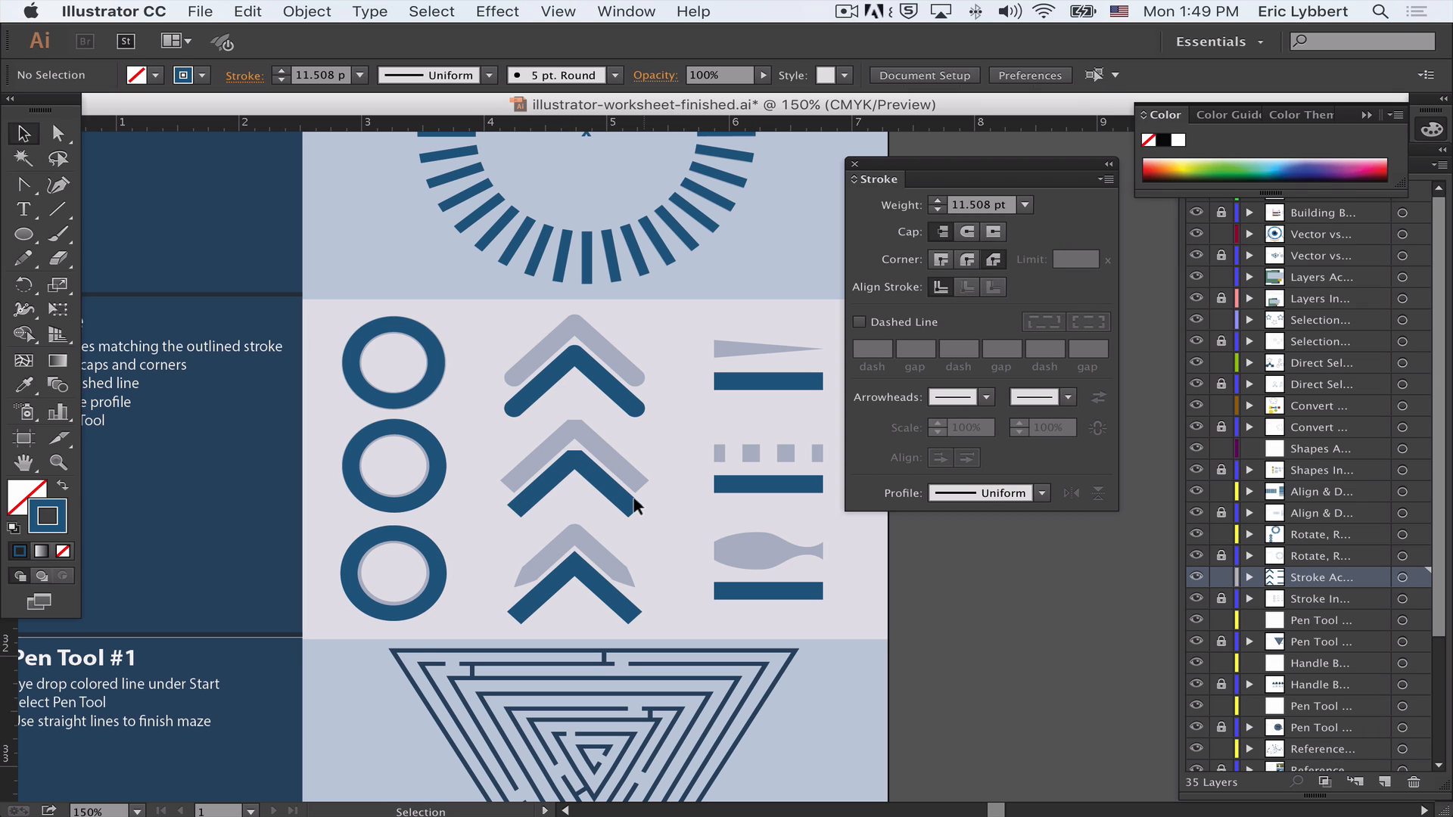
- Apply Width Profile 3 to the bottom dark blue chevron's stroke
scroll(639, 492, "right", 1)
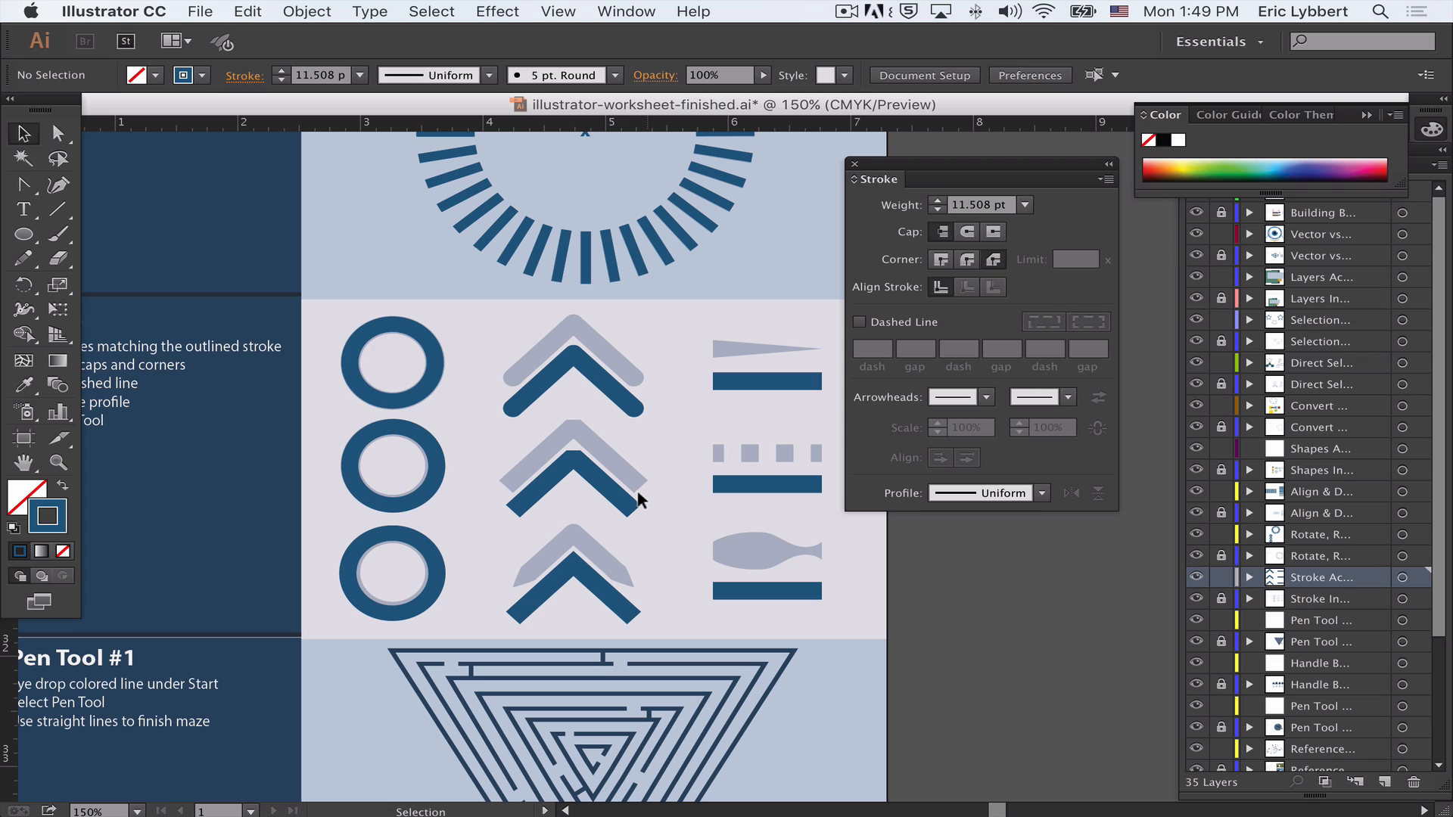
left_click(594, 582)
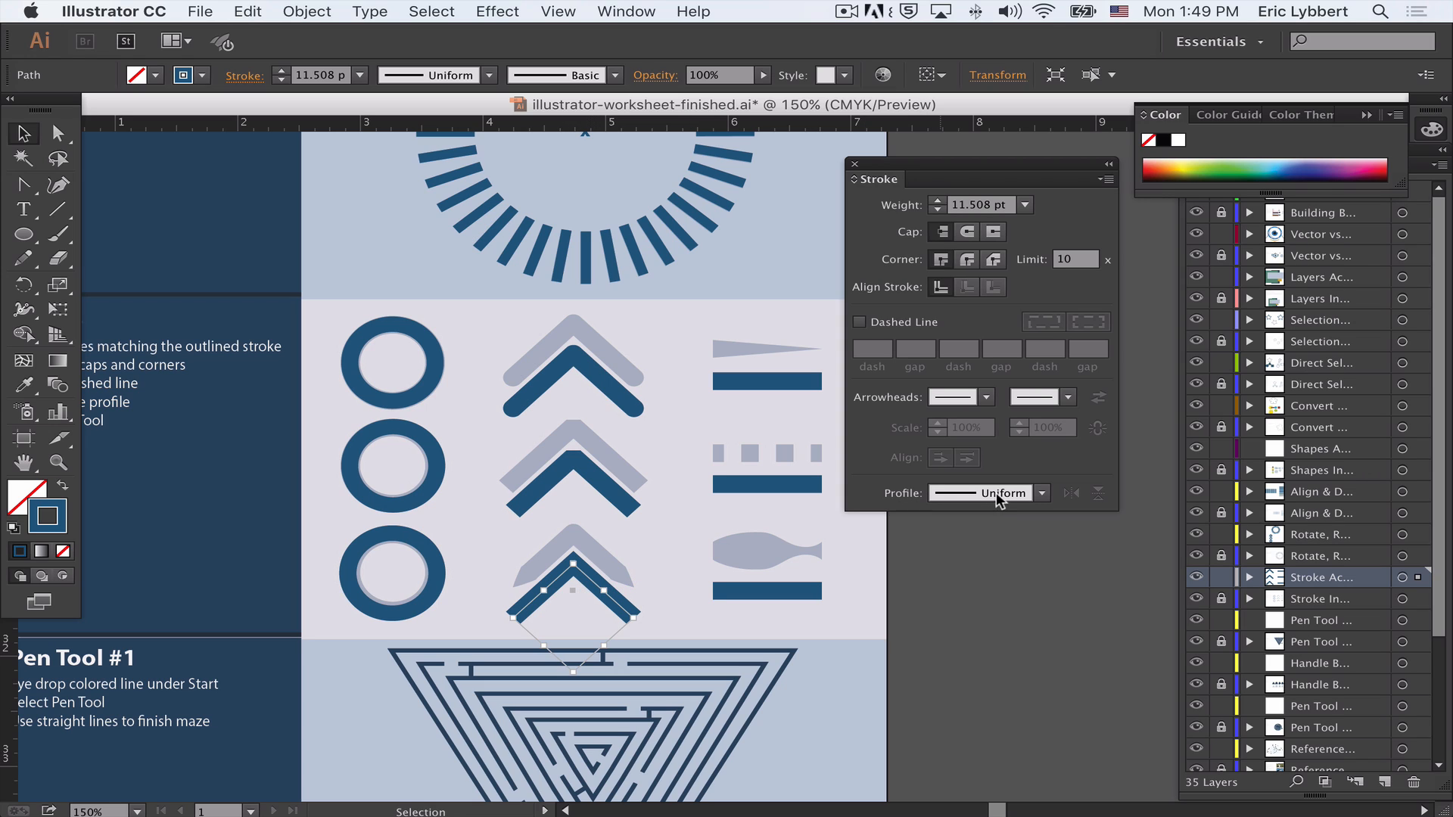
left_click(1041, 493)
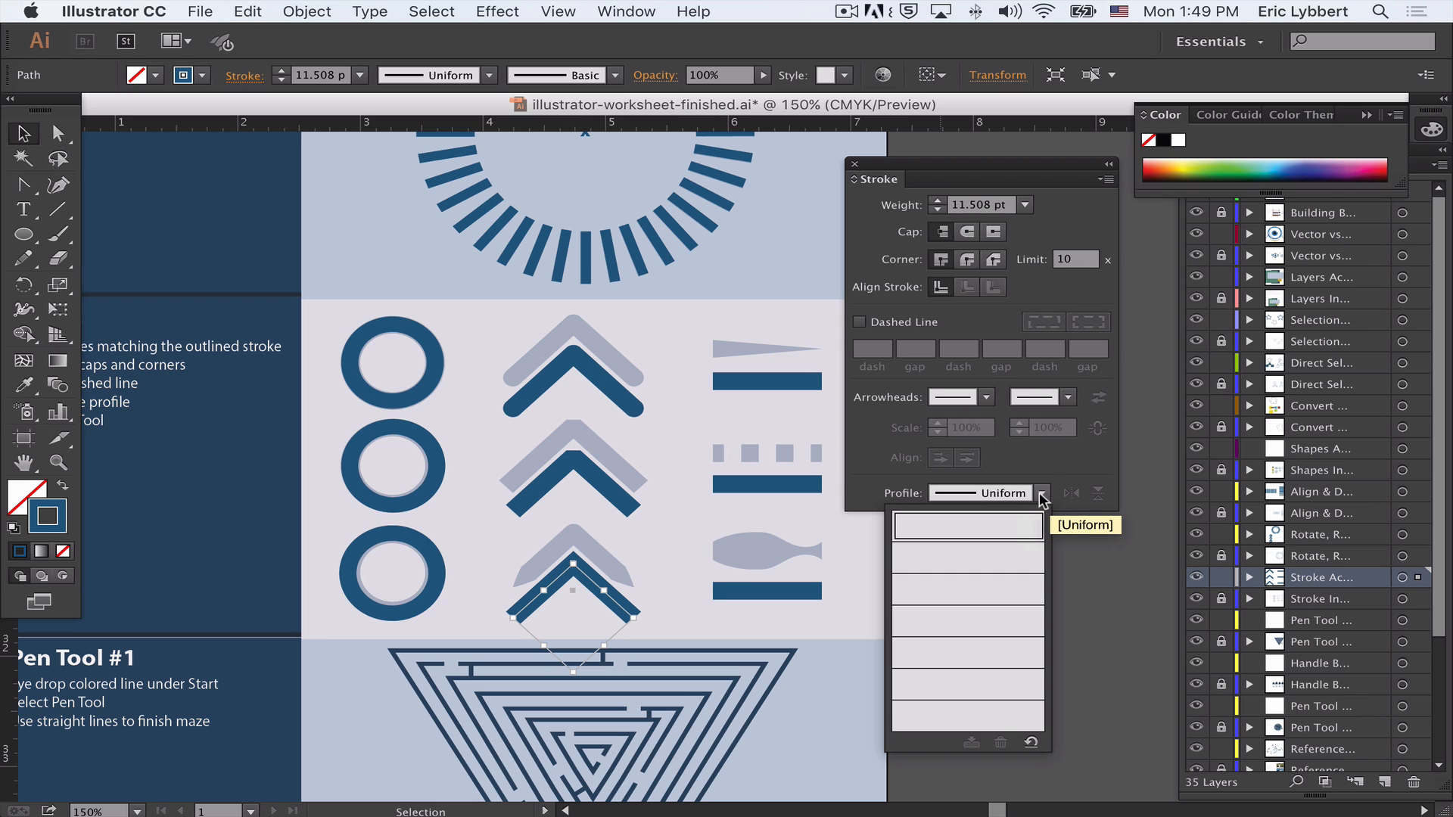
left_click(973, 561)
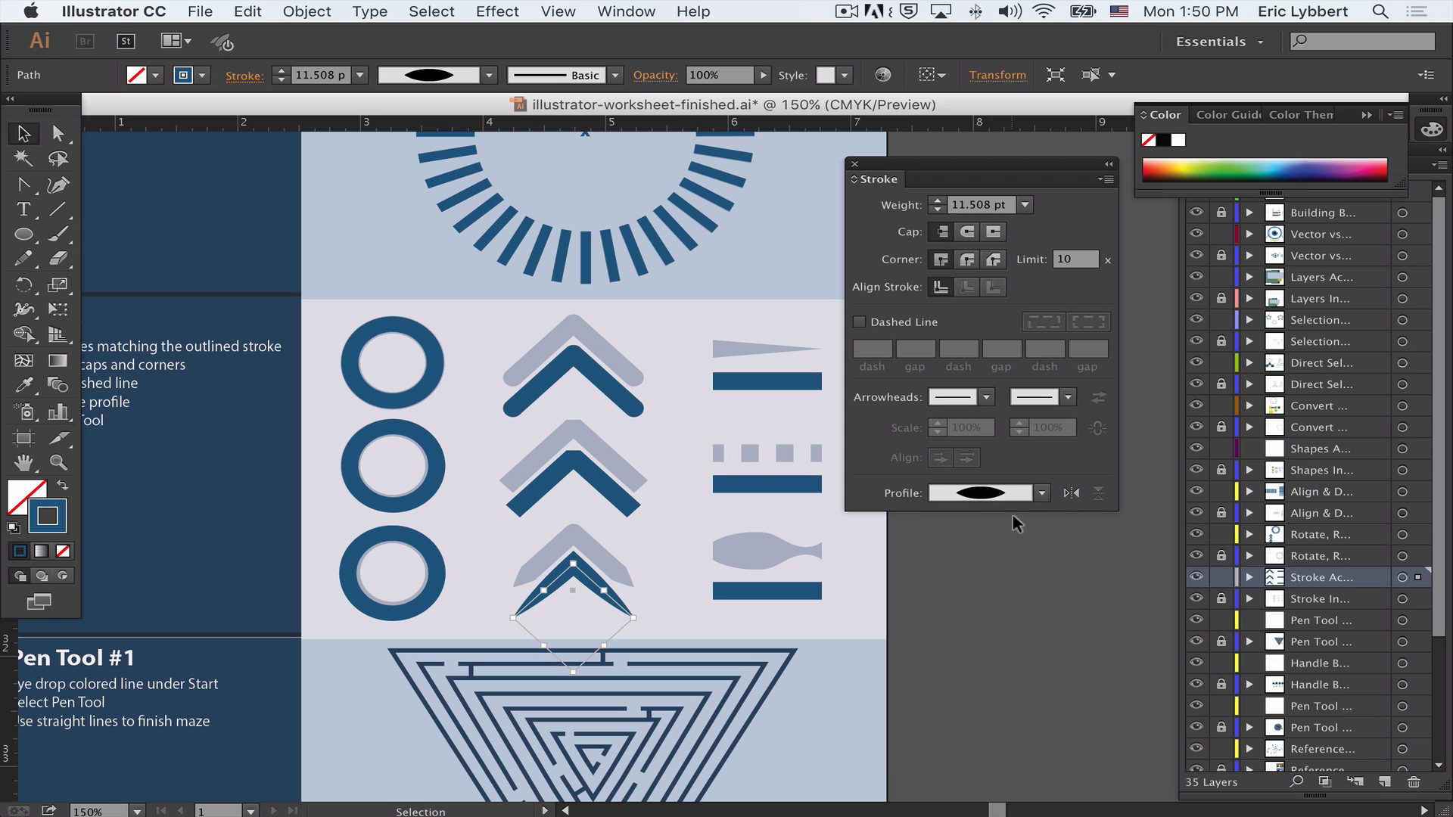
left_click(1036, 493)
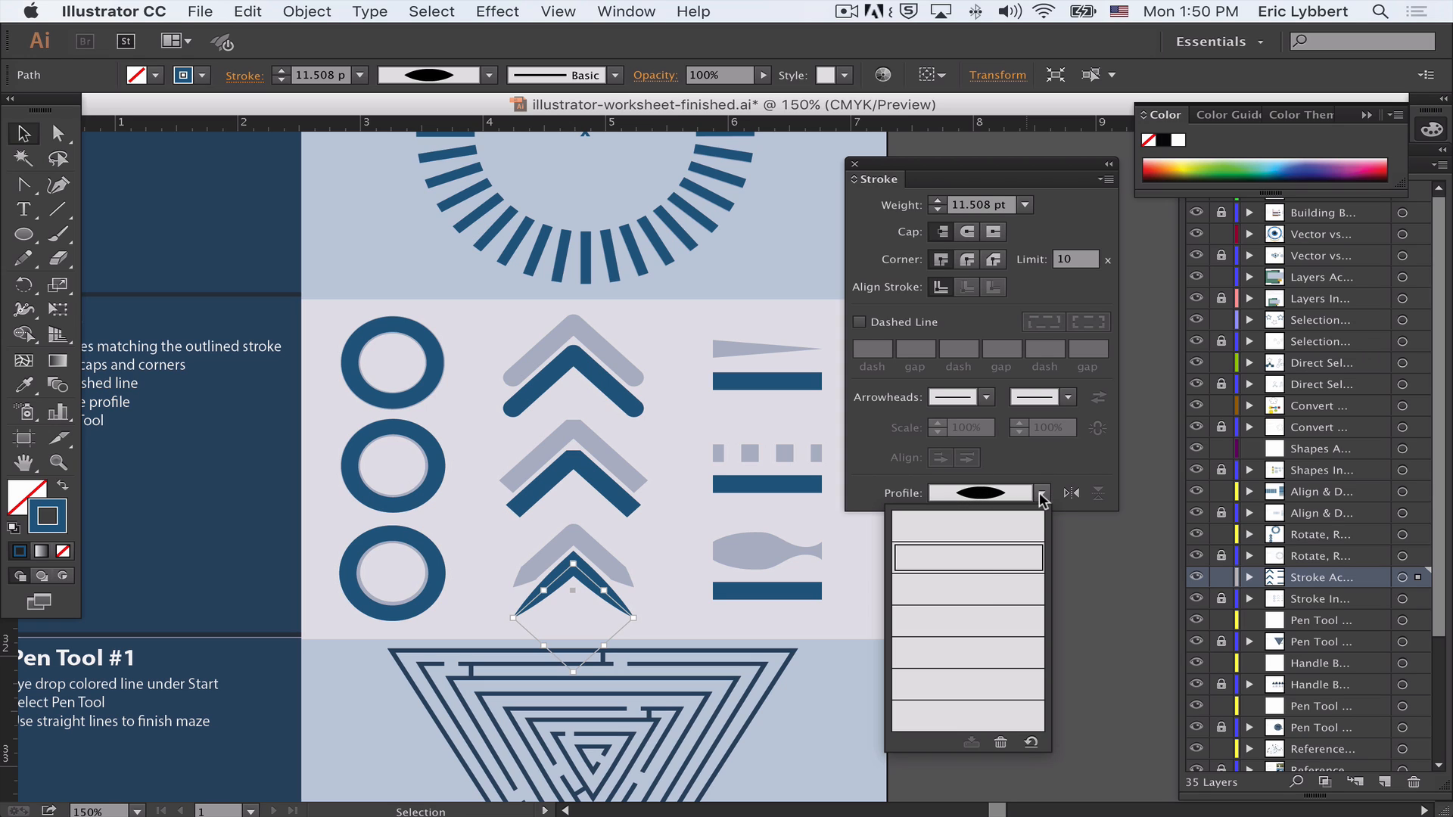
left_click(980, 583)
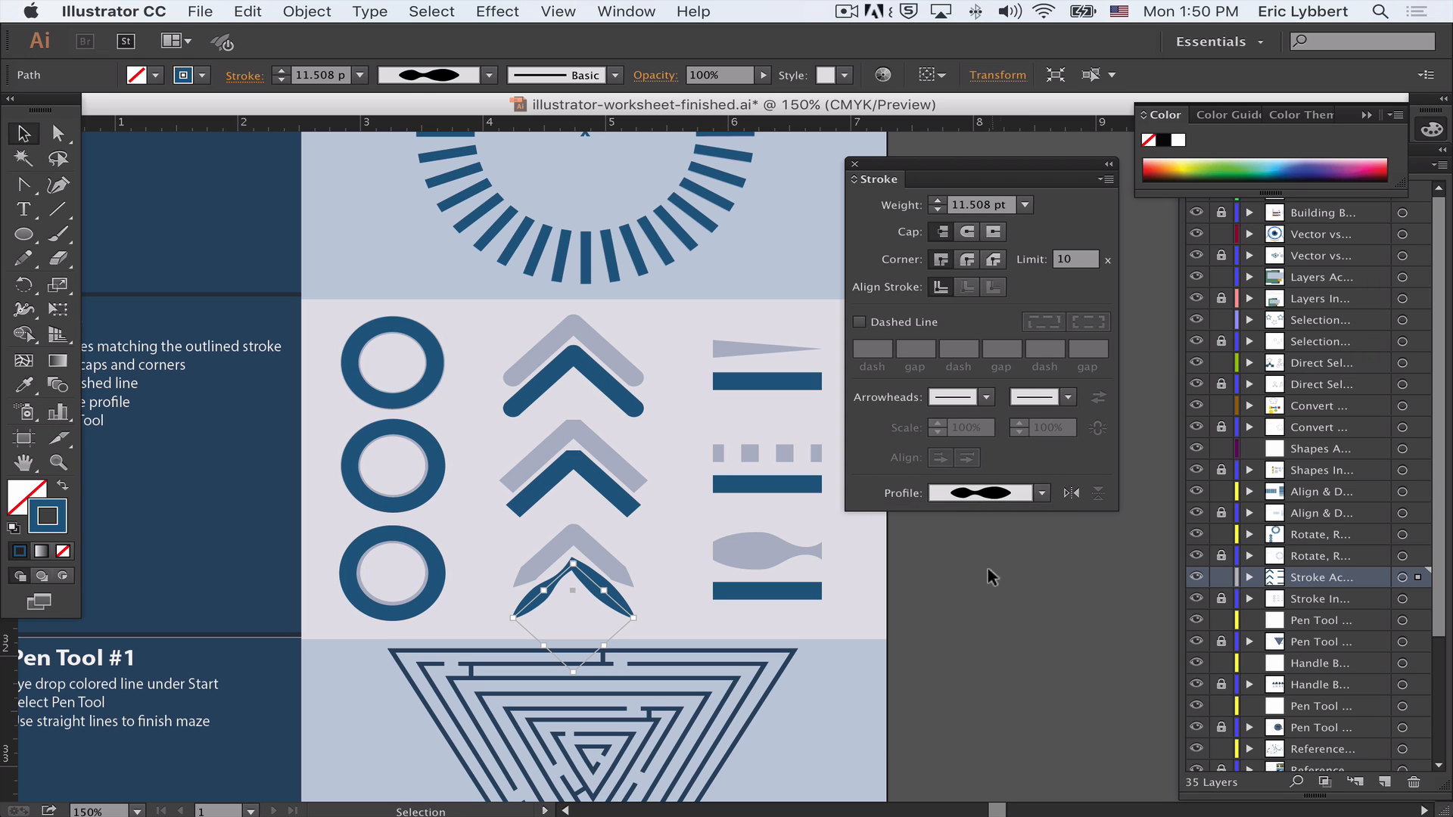
left_click(1043, 493)
left_click(989, 611)
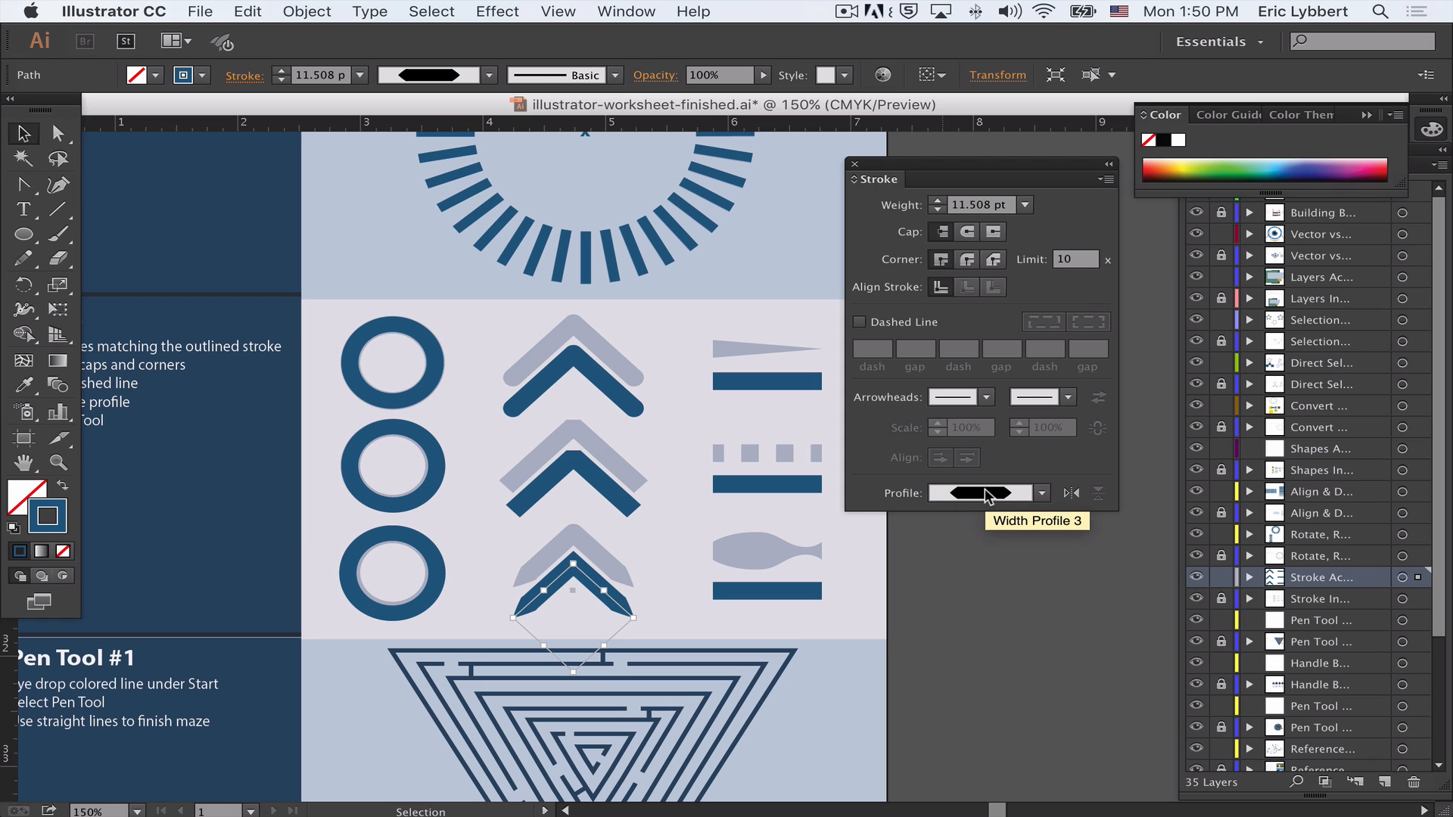
left_click(657, 597)
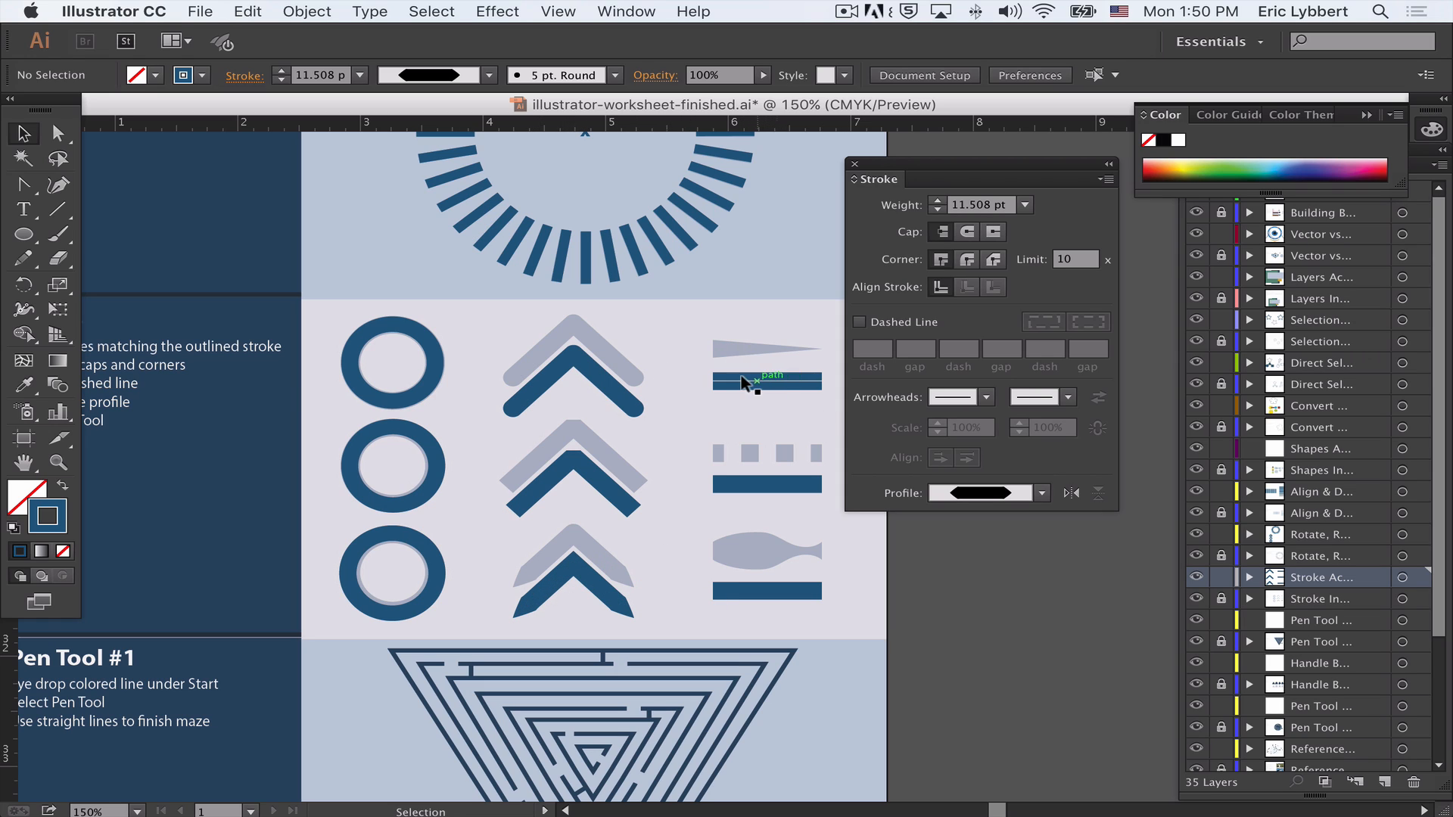
- Give the top dark blue bar a tapered width profile that narrows to a point, matching the wedge above it
left_click(769, 384)
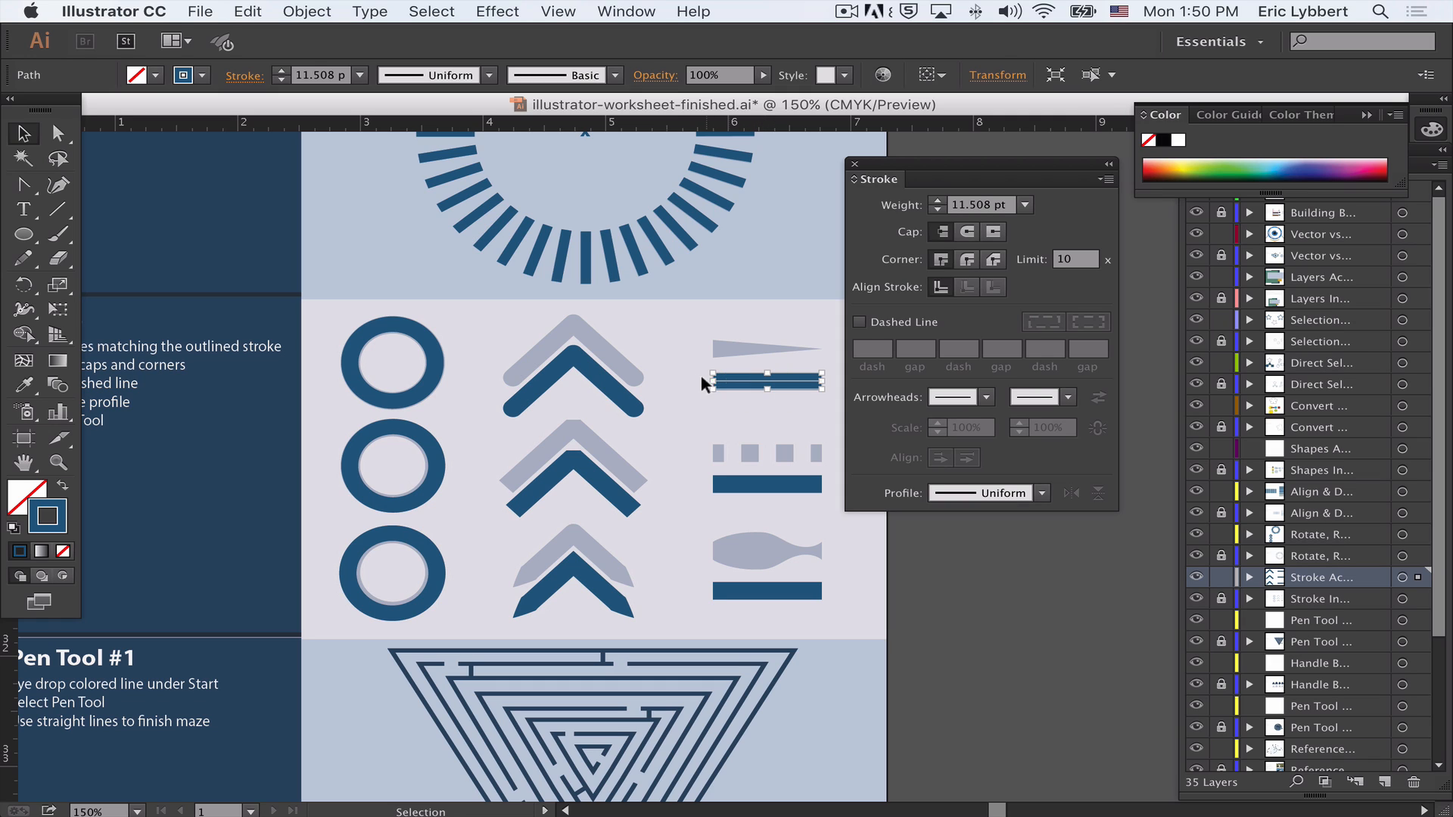
left_click(1043, 494)
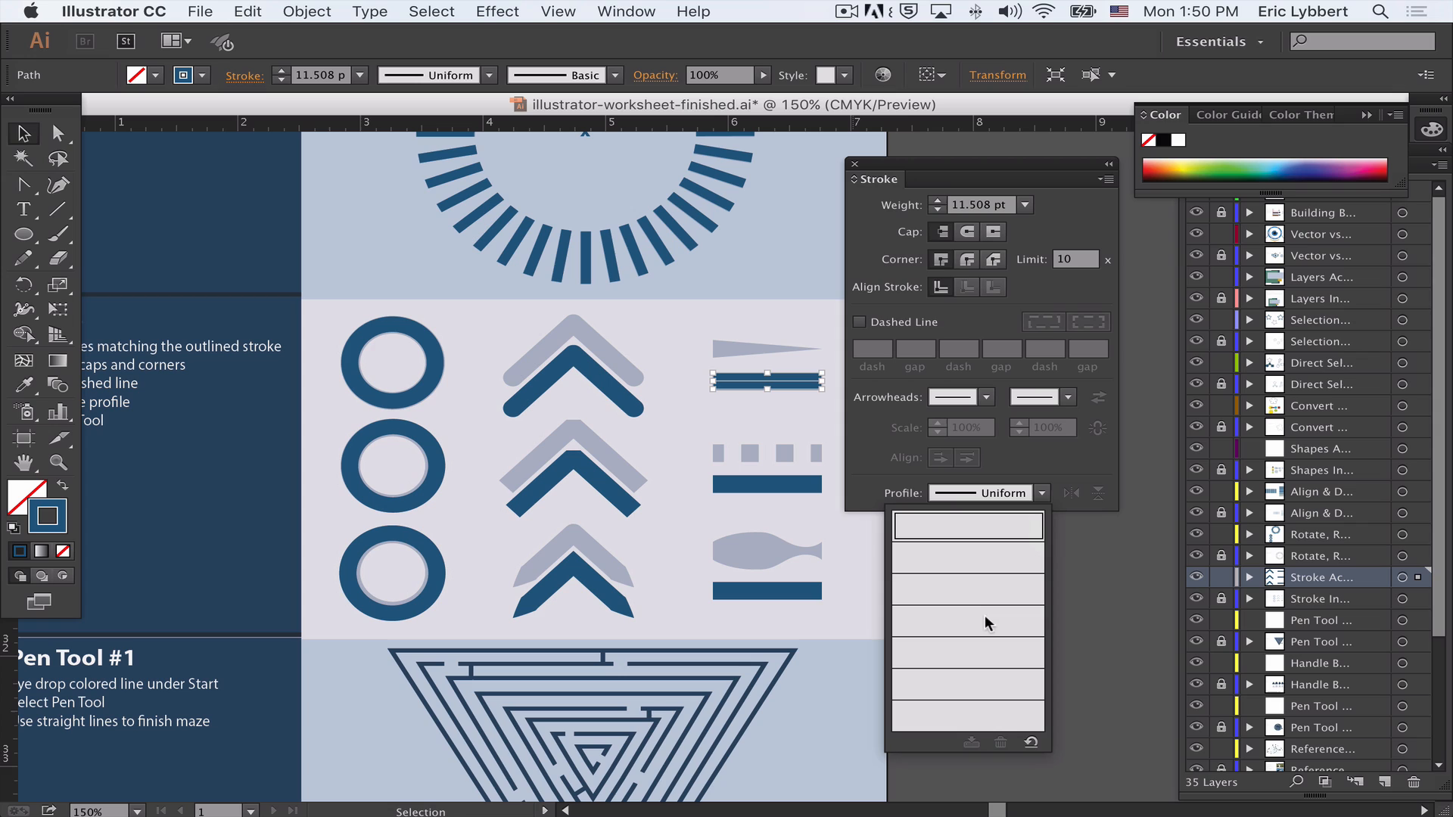
left_click(975, 647)
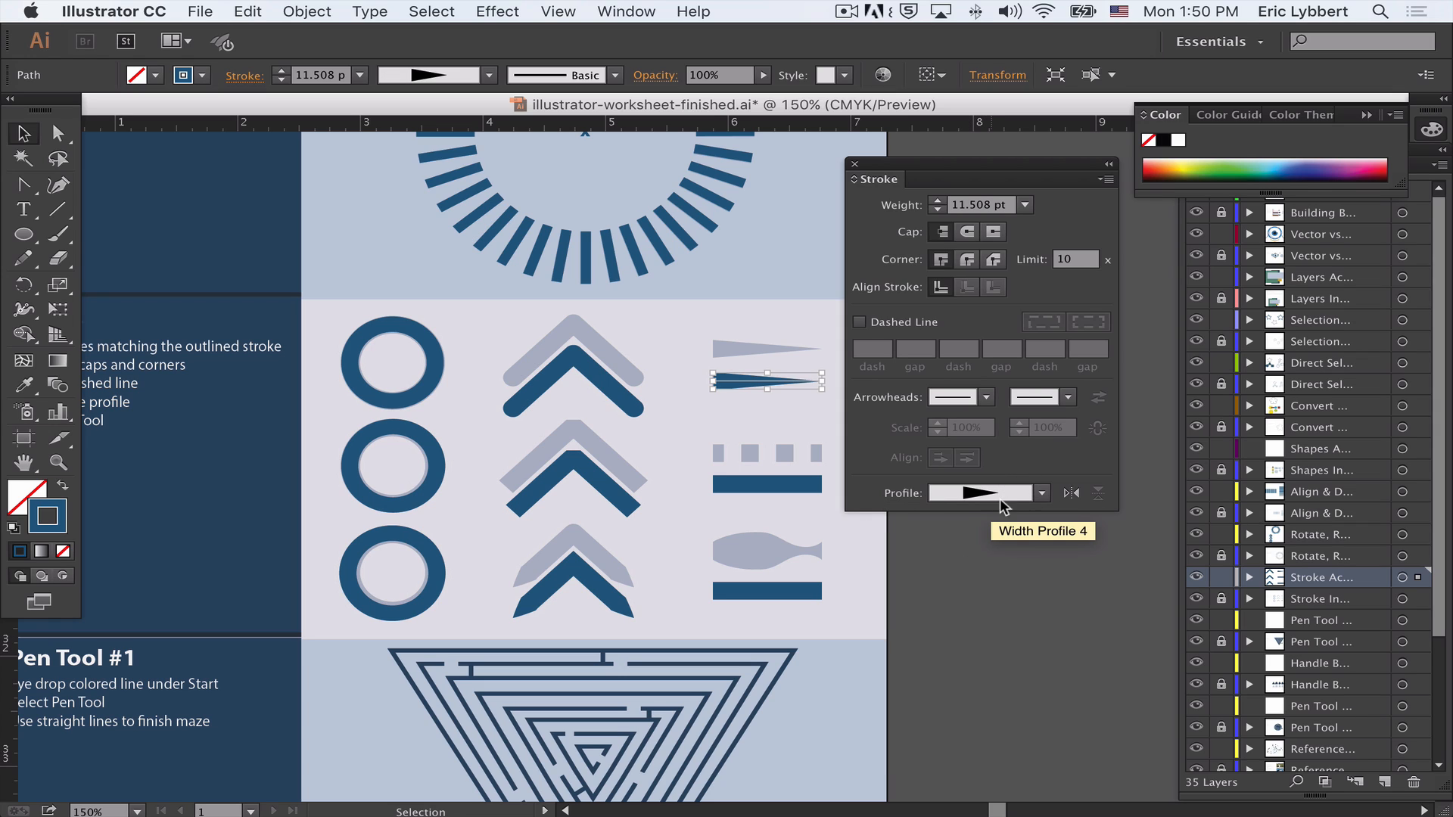
left_click(1070, 494)
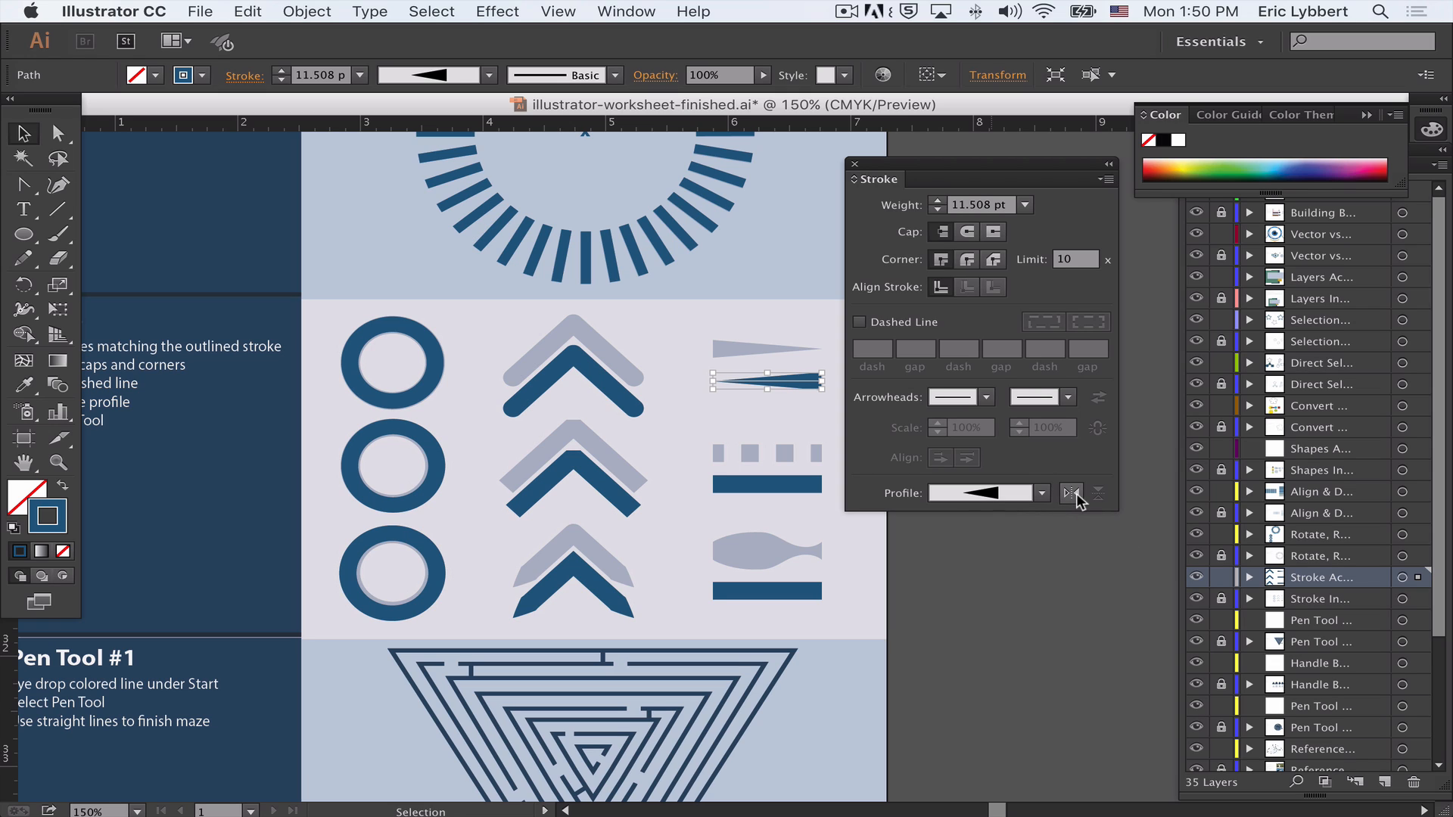
left_click(1073, 494)
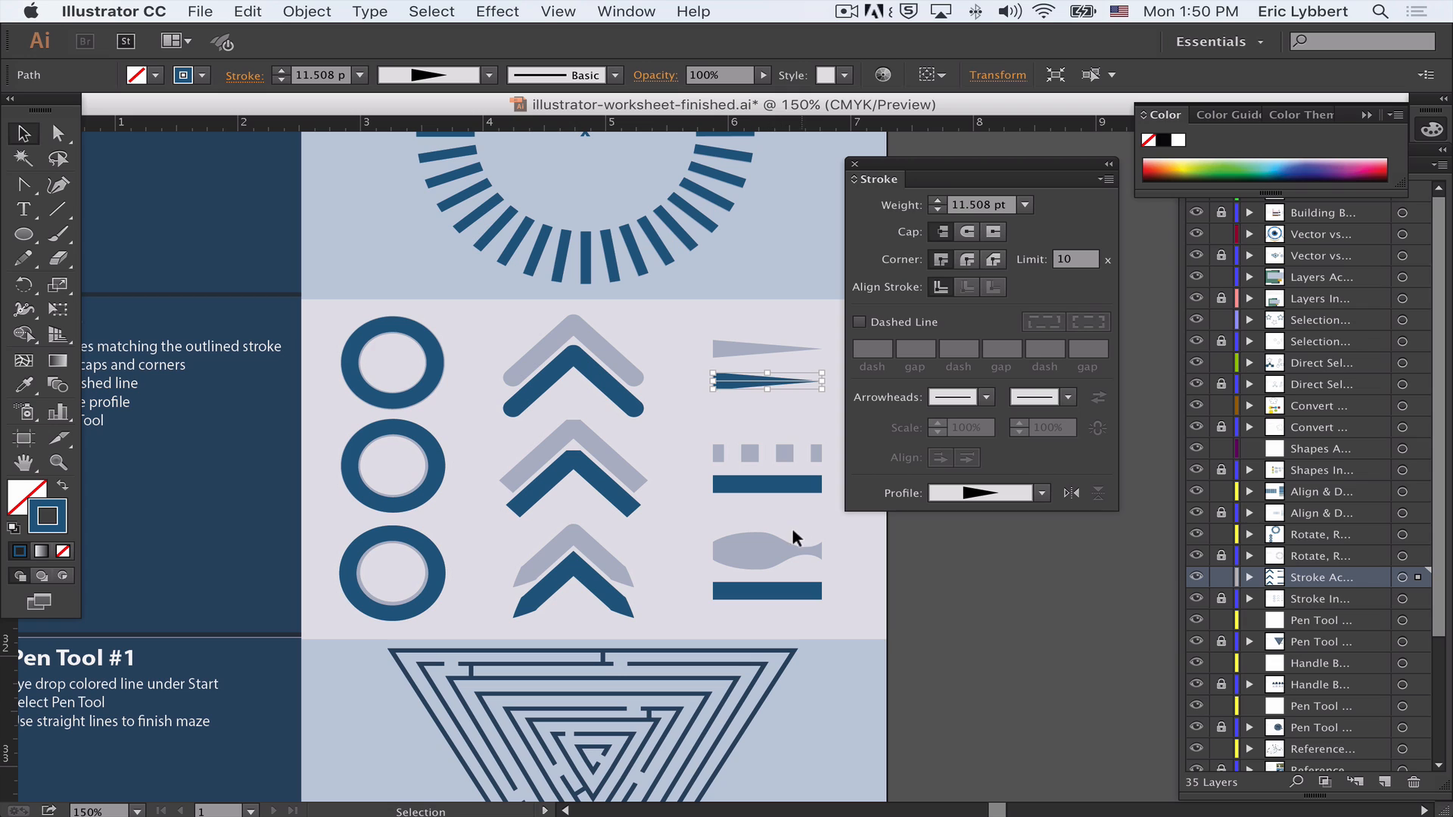
left_click(870, 536)
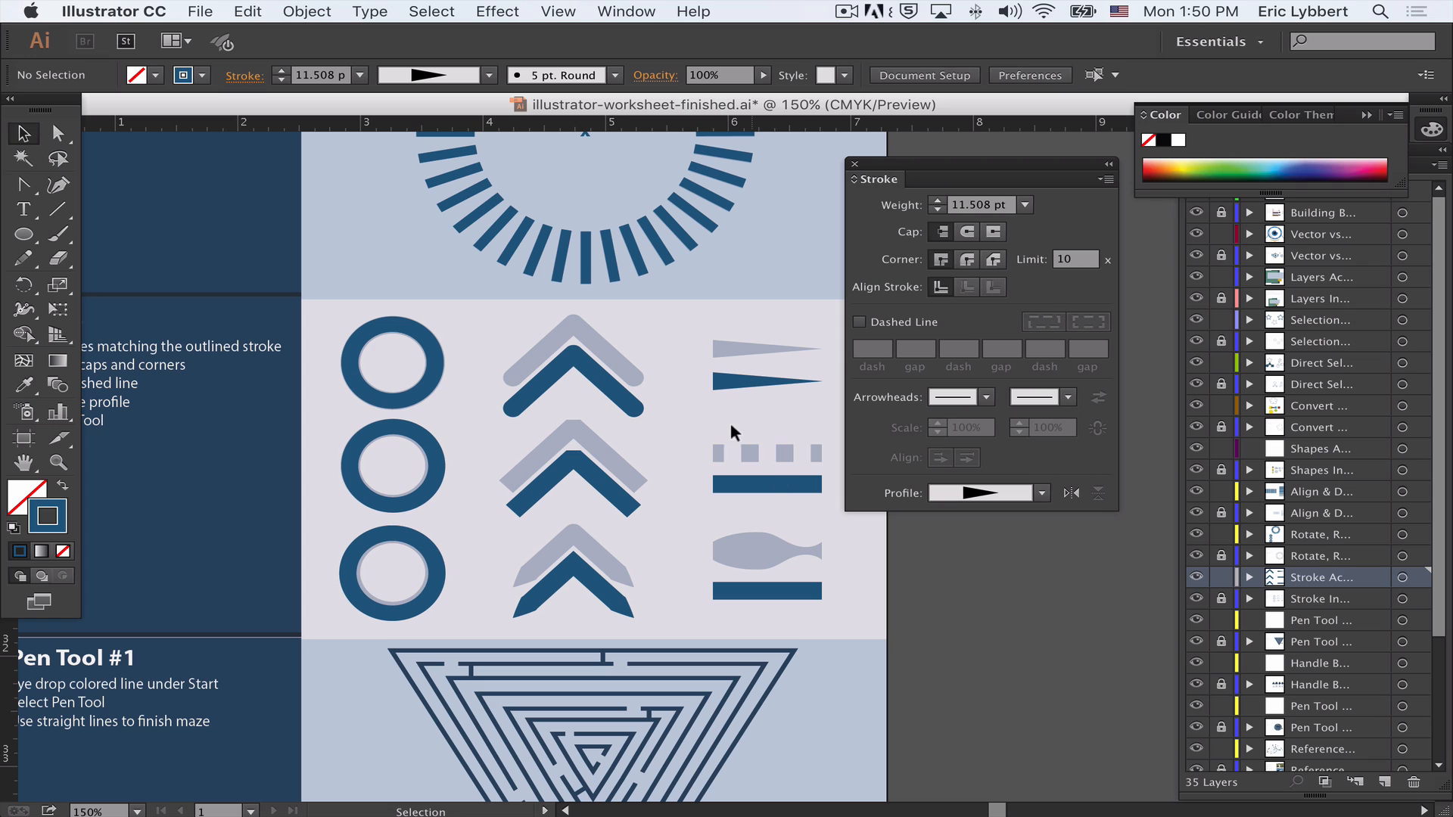
- Make the middle dark blue bar a dashed line with a 13 pt dash and 5 pt gap
left_click(749, 484)
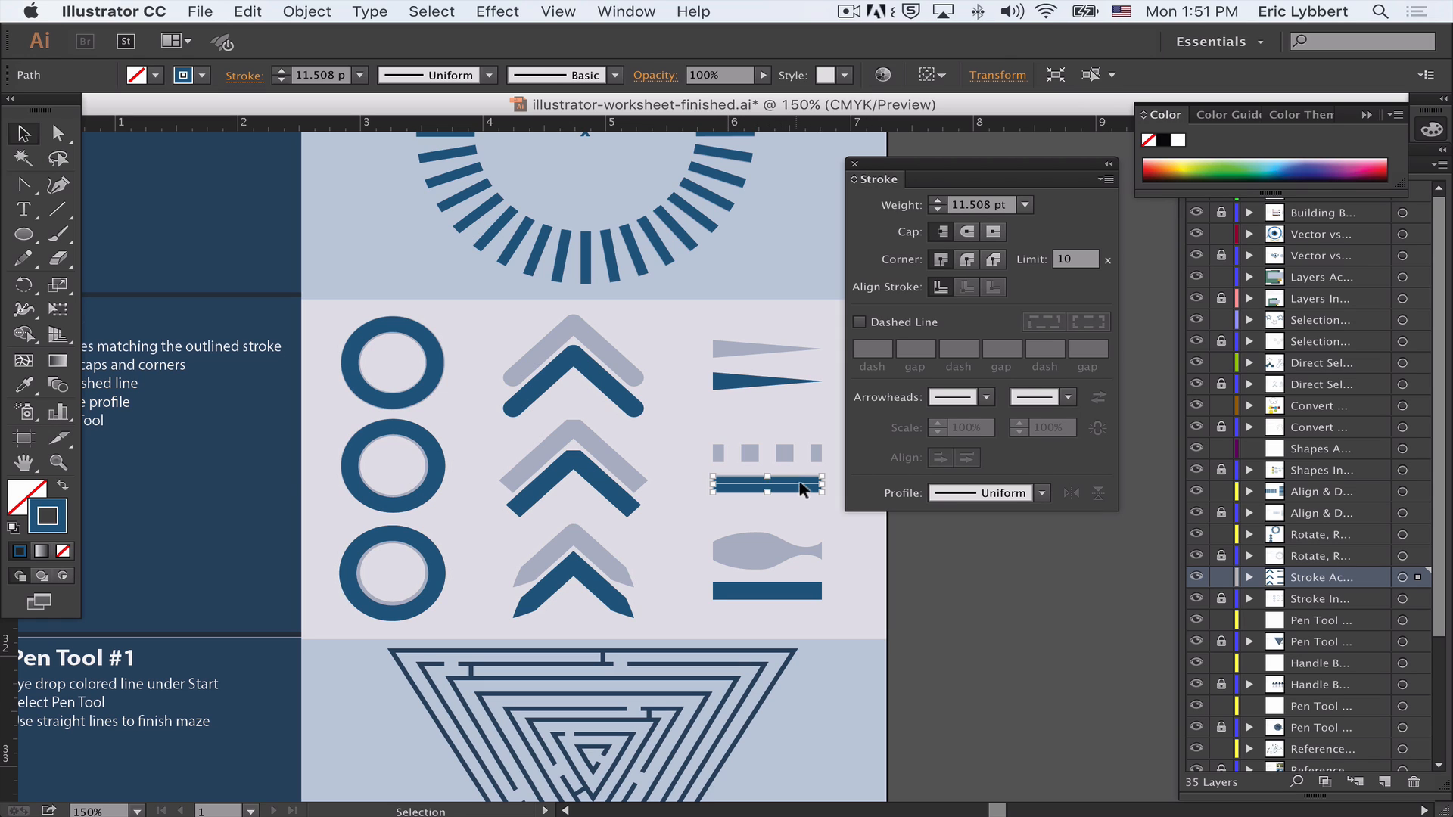
left_click(860, 321)
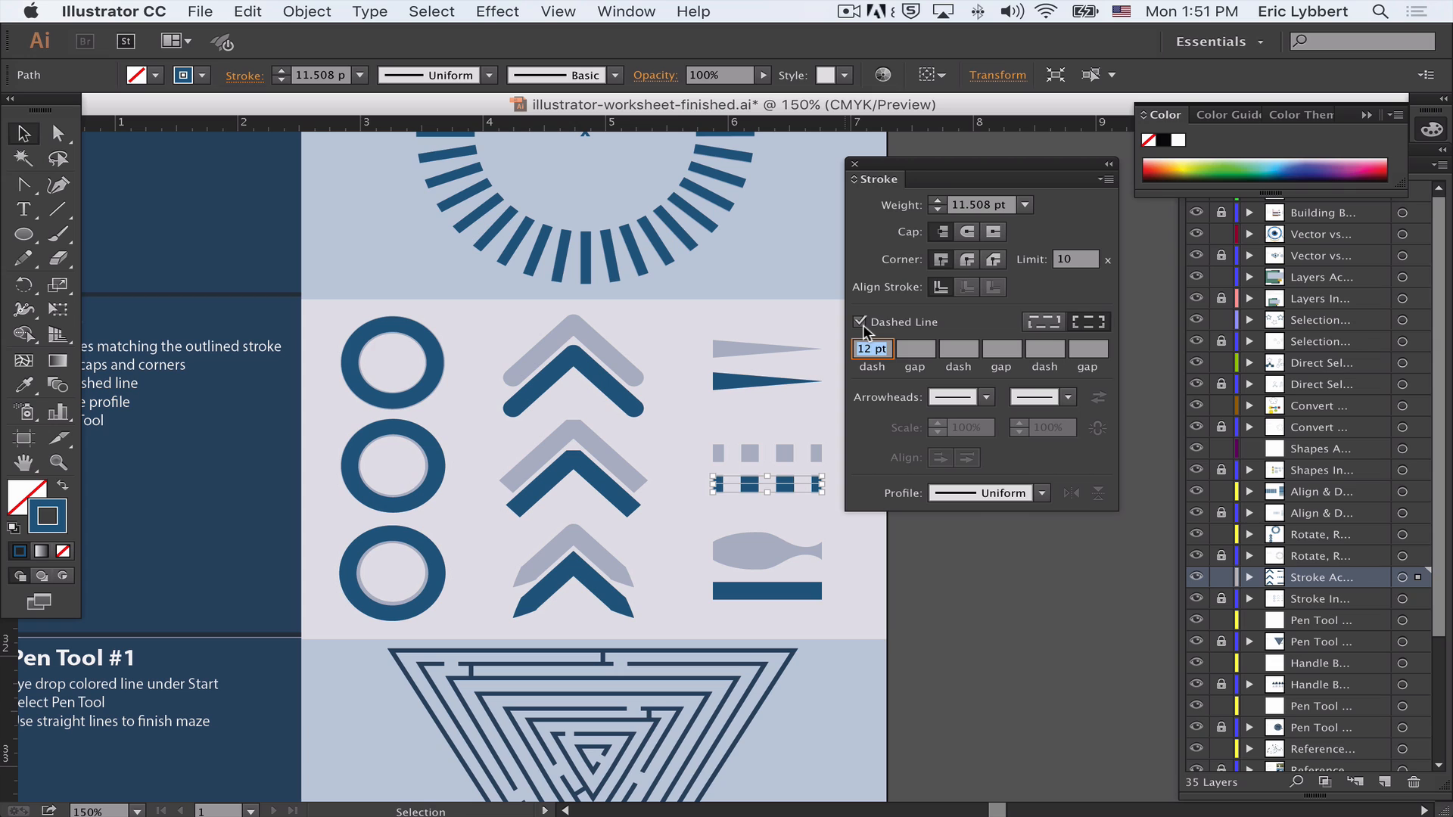
left_click(878, 349)
type("5")
left_click(926, 352)
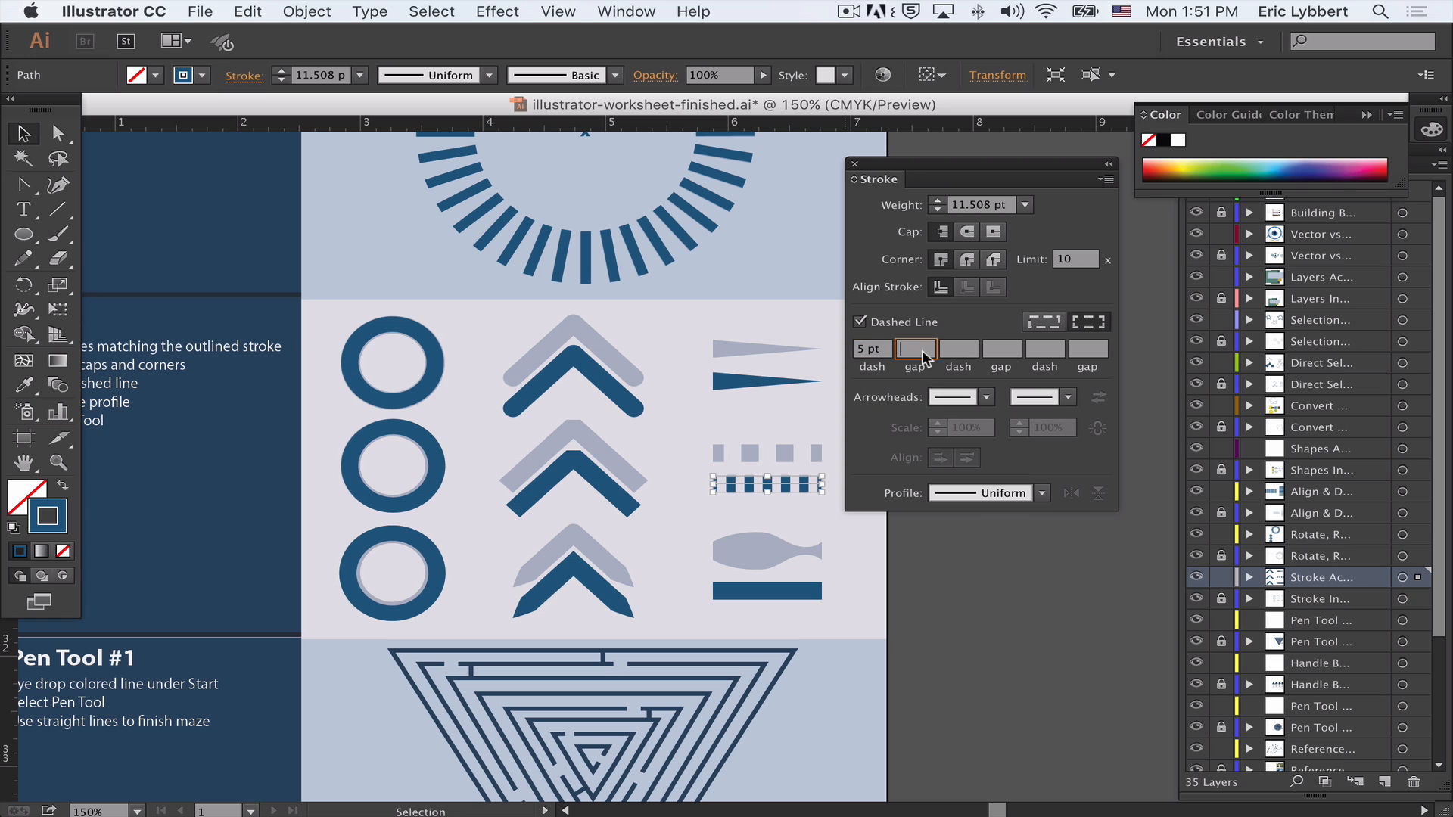
left_click(880, 352)
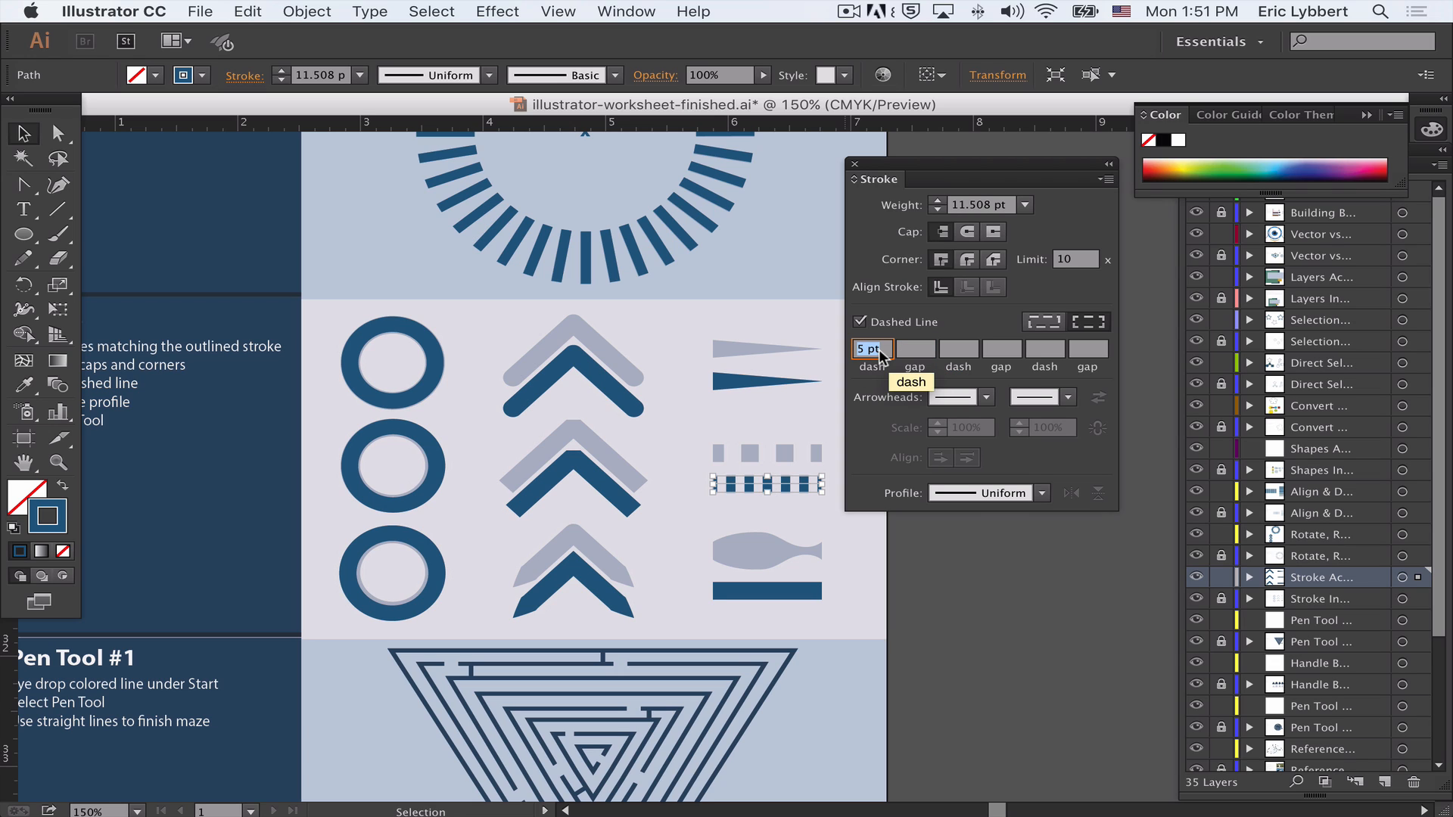
type("13")
left_click(901, 348)
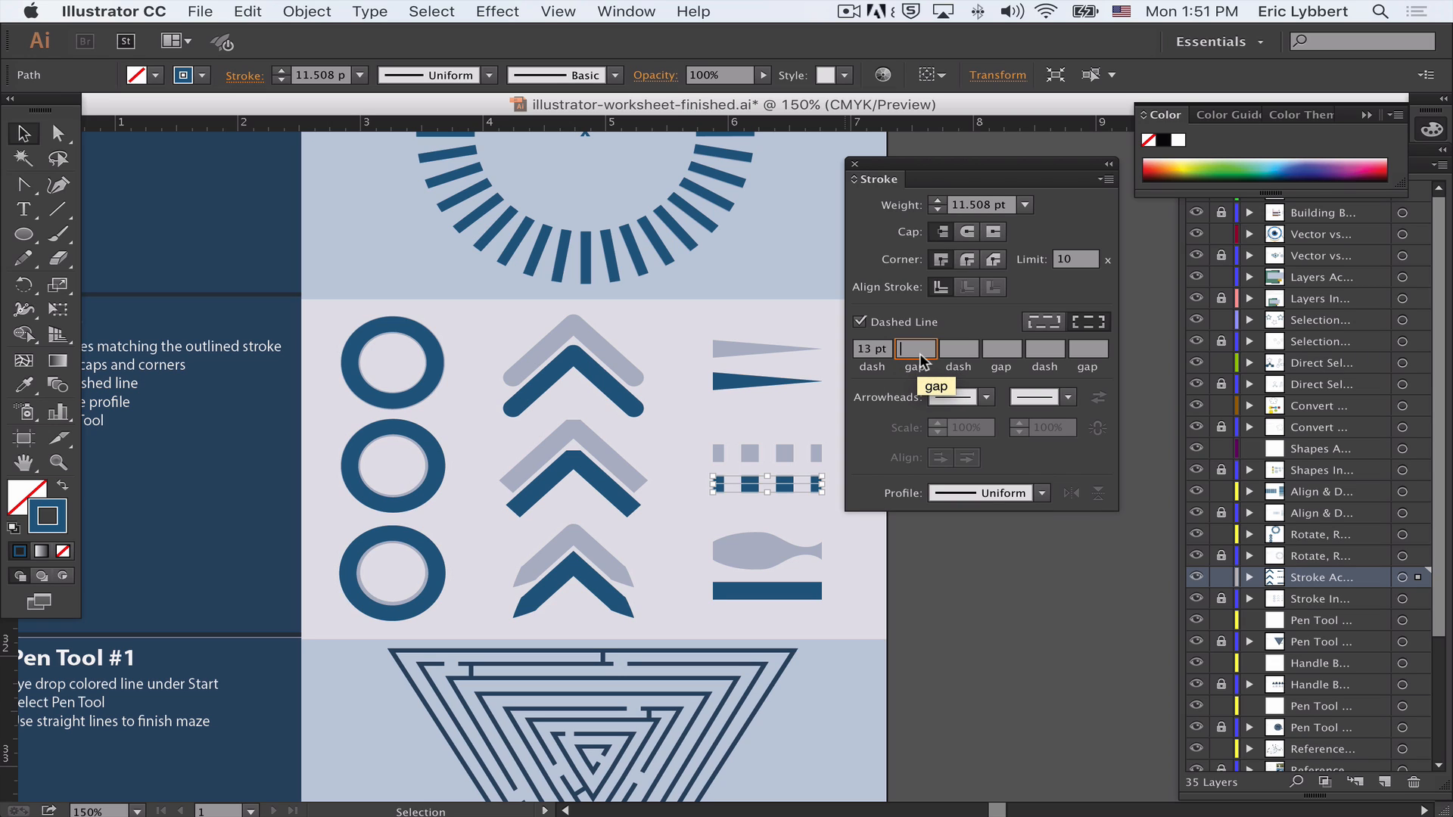
type("5")
key("Tab")
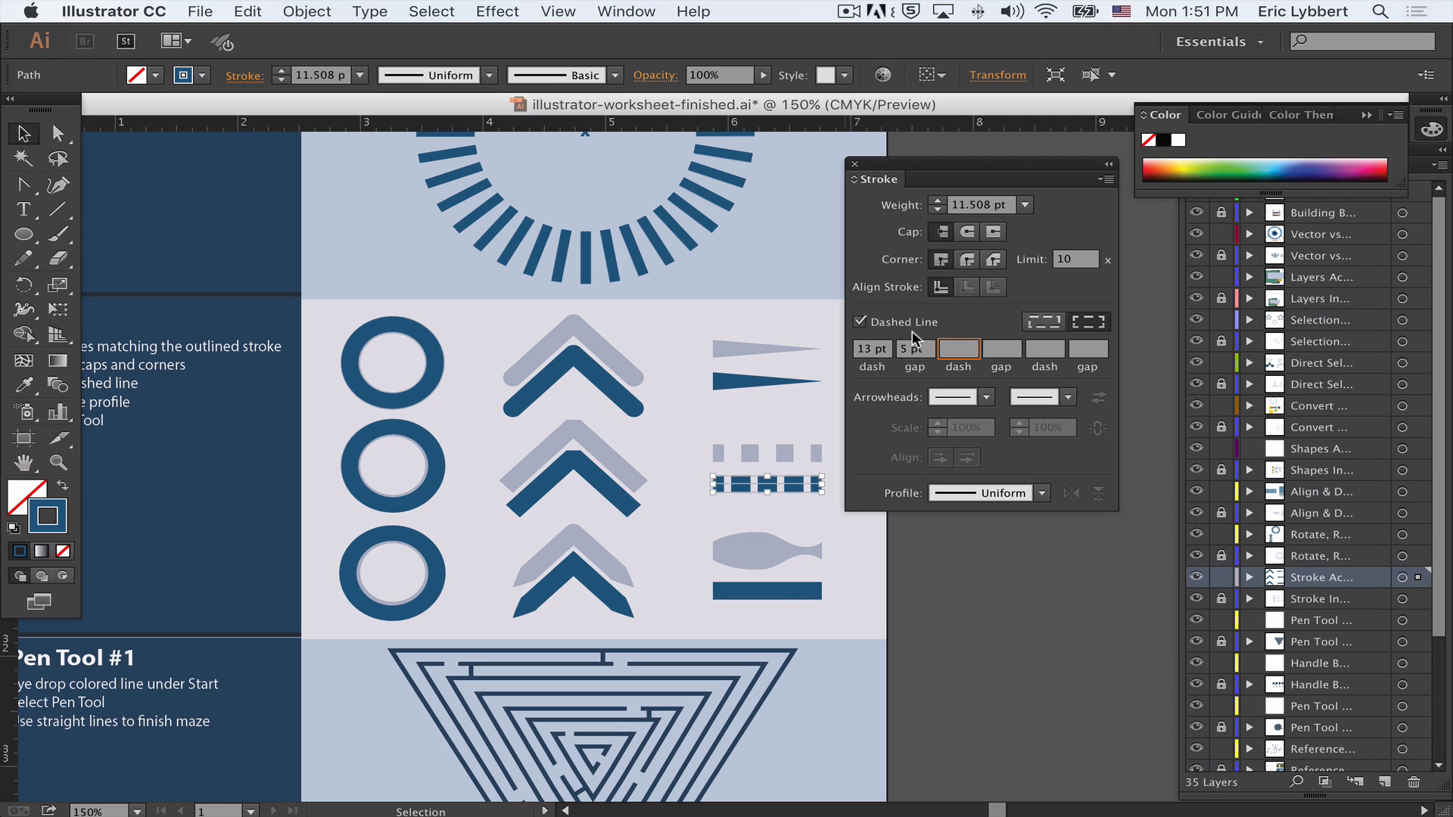
- Use the Width tool on the bottom dark blue bar, widening it to about 0.36 in to form the fish shape above
left_click(769, 590)
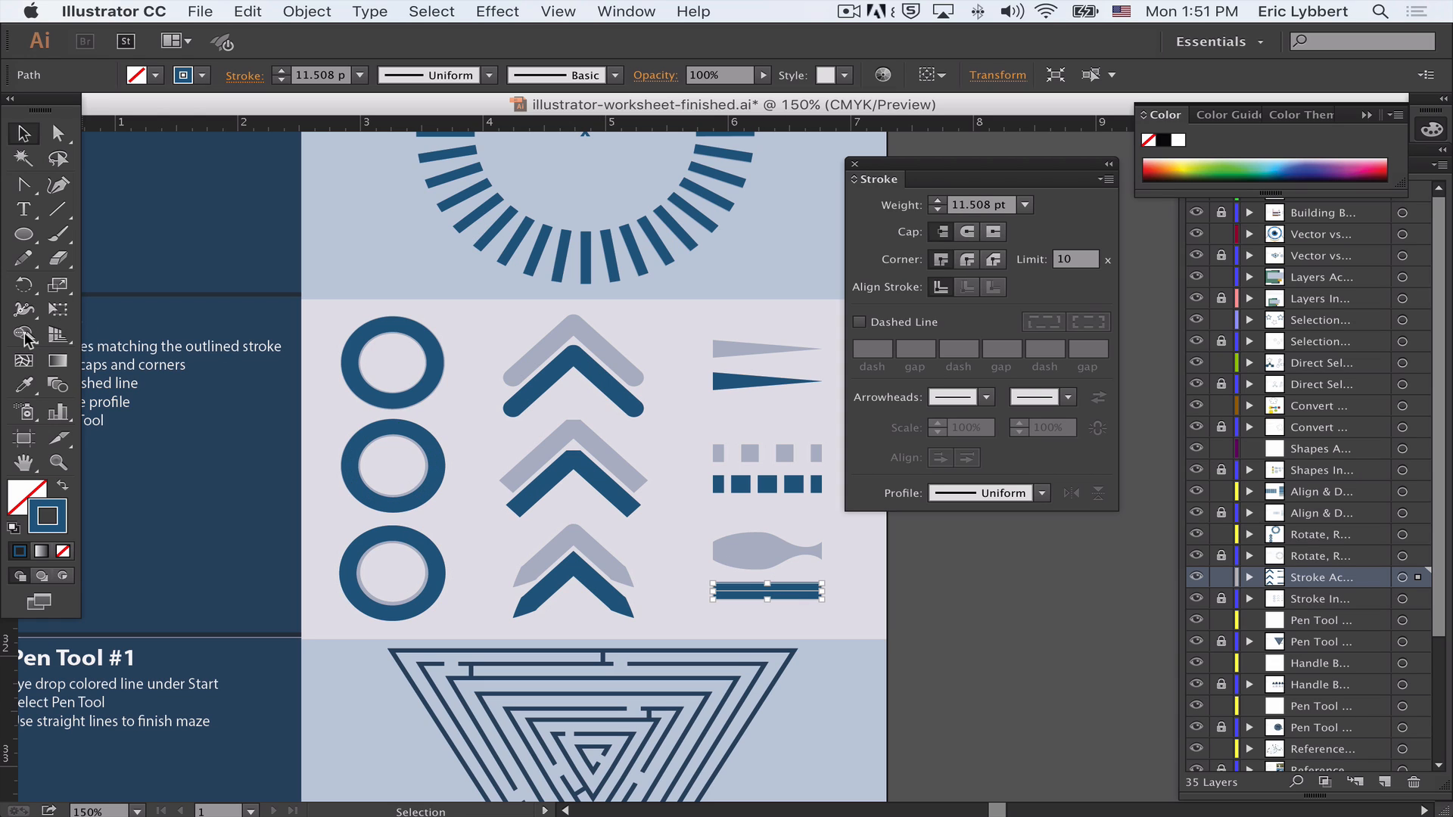
left_click(23, 309)
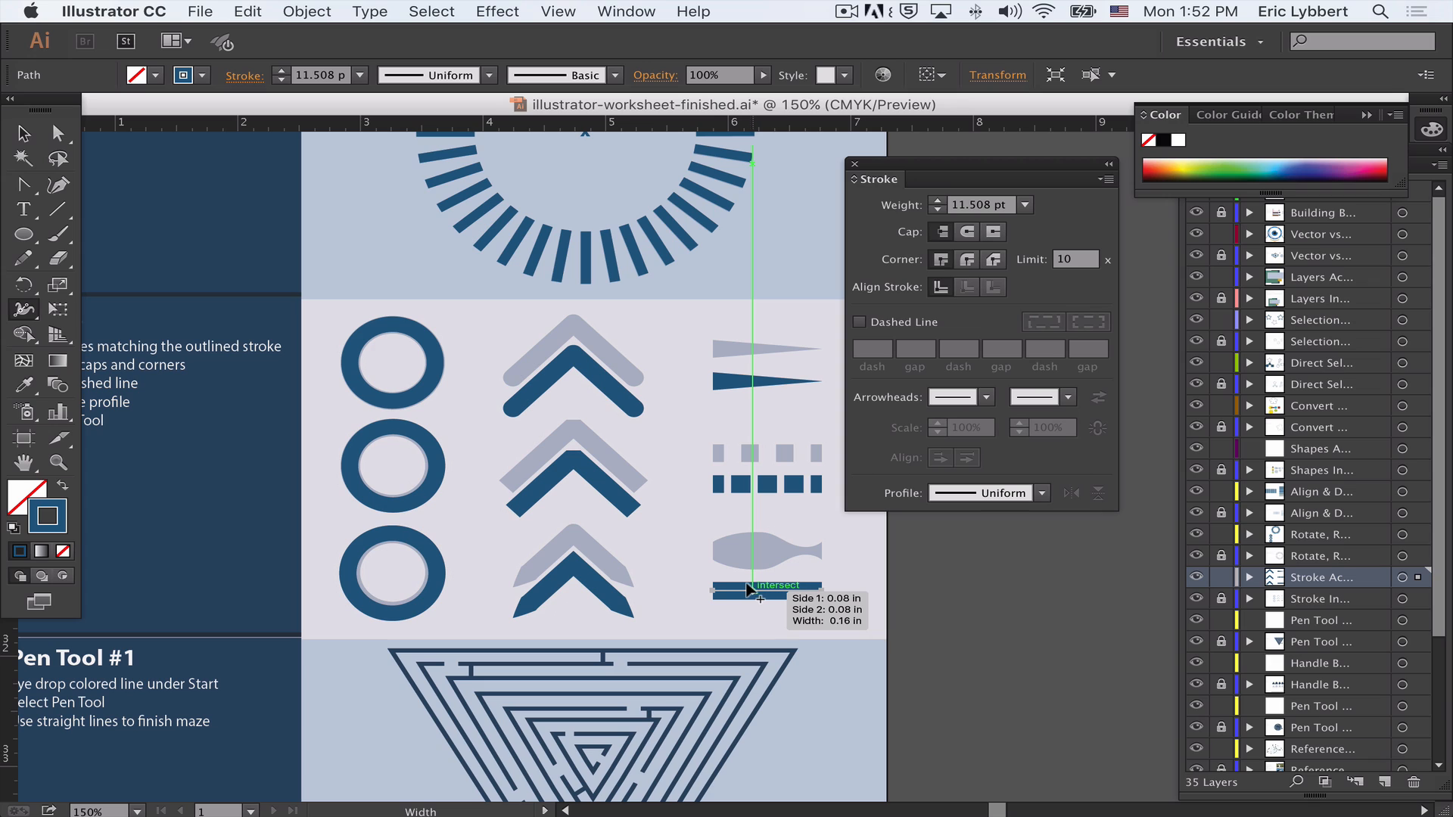
left_click_drag(748, 588, 746, 605)
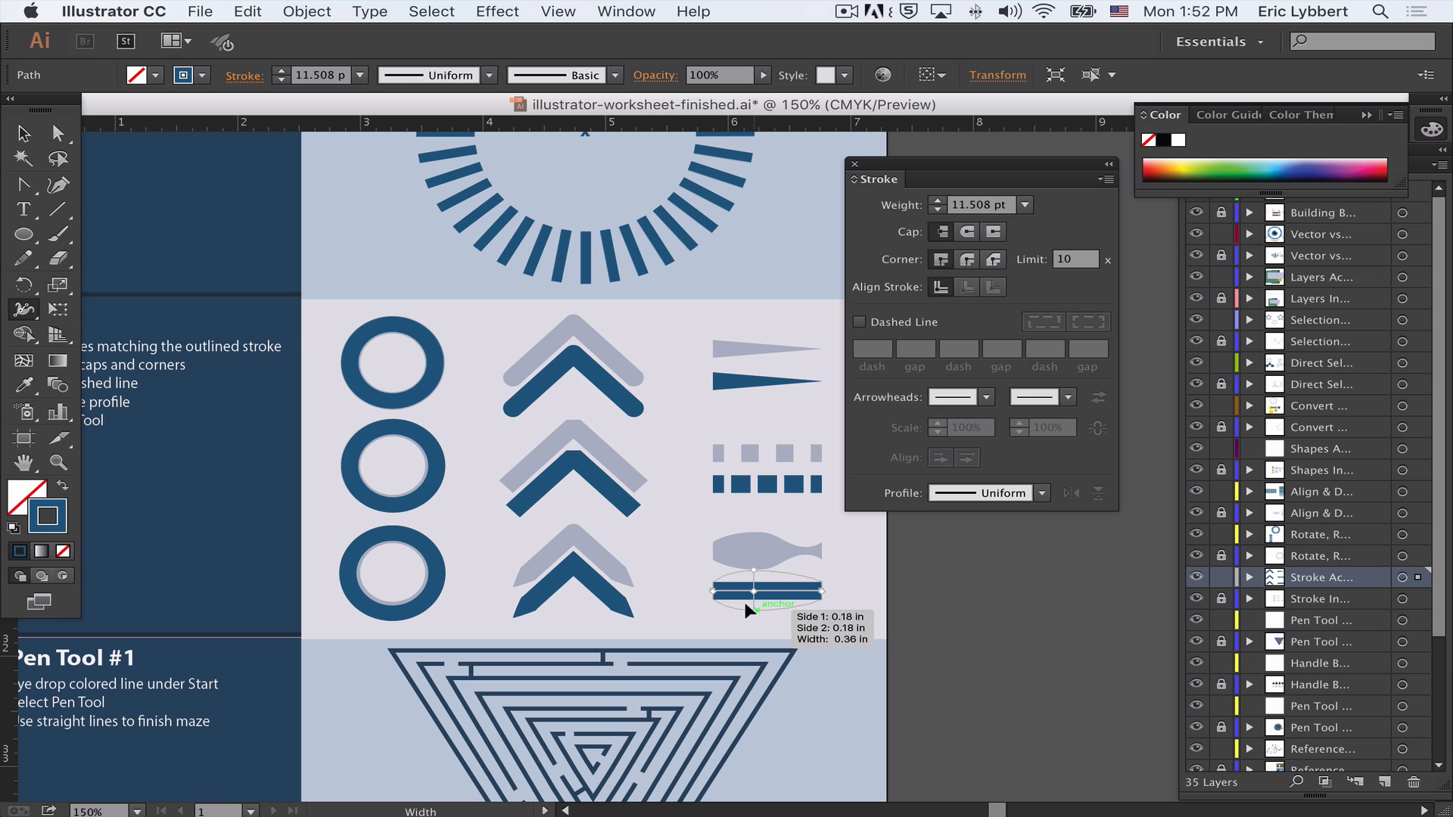
left_click_drag(744, 602, 744, 601)
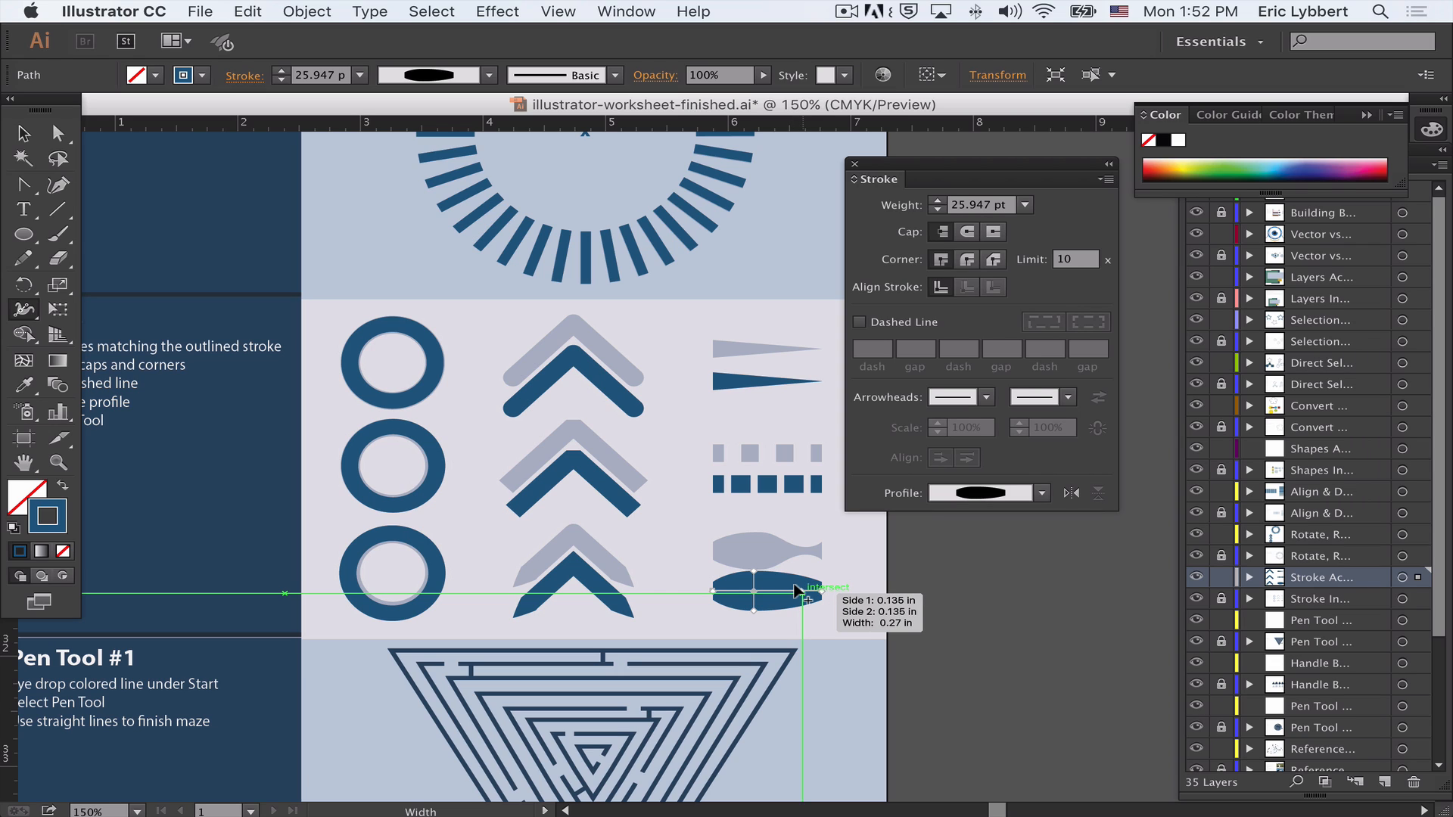
left_click_drag(796, 590, 798, 592)
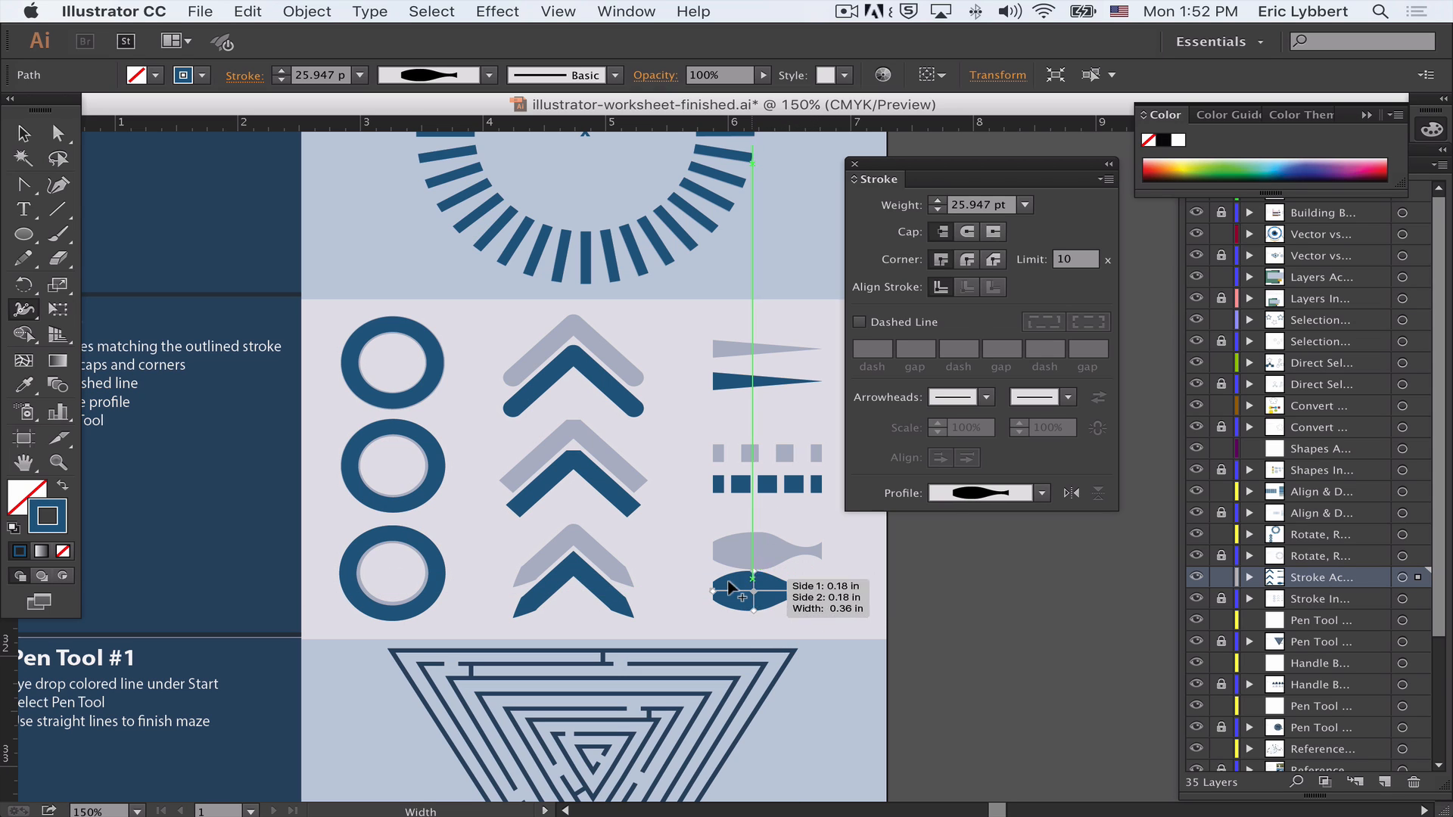